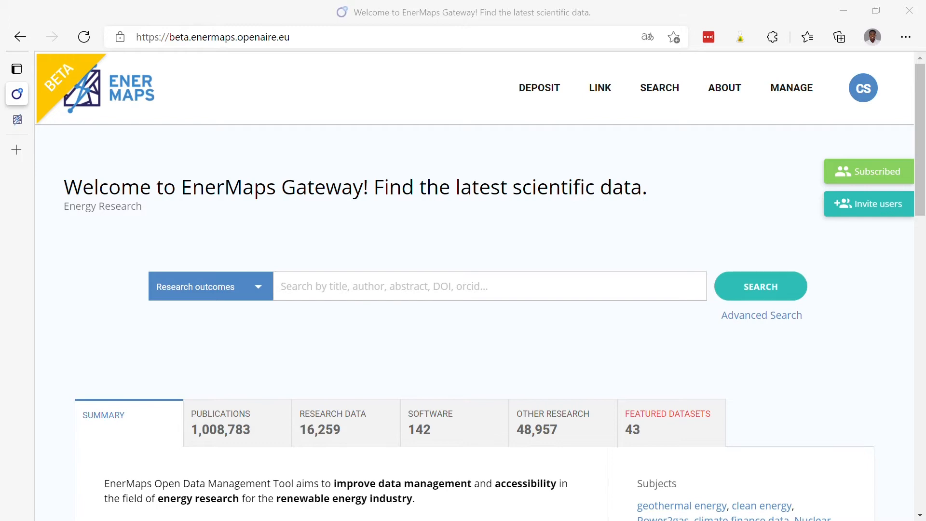
# Look through the gateway's summary and its publications, research data, software, other research and featured datasets listings
pyautogui.scroll(-5, 310, 246)
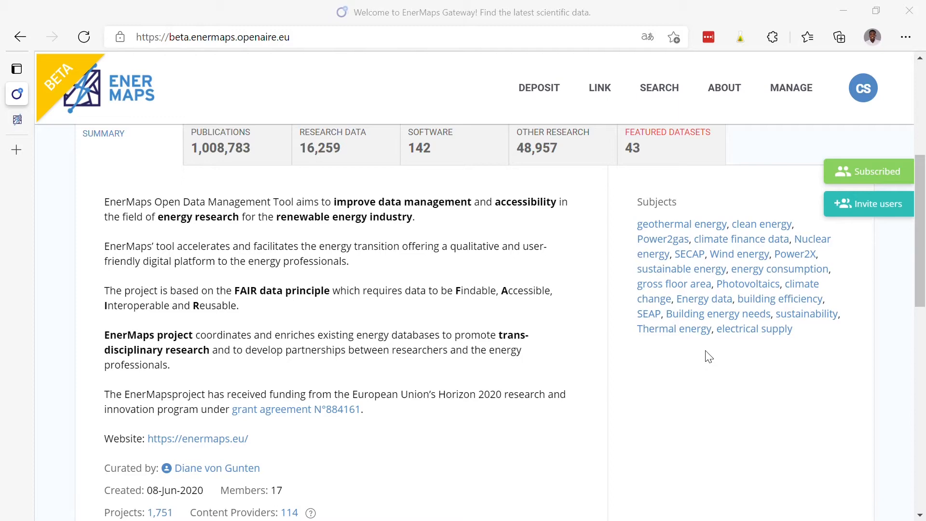
pyautogui.click(251, 152)
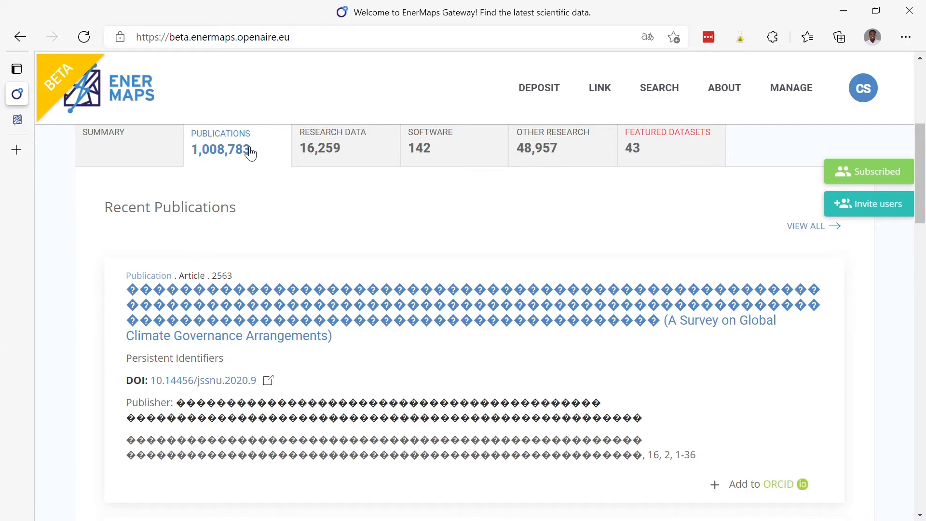
pyautogui.click(335, 140)
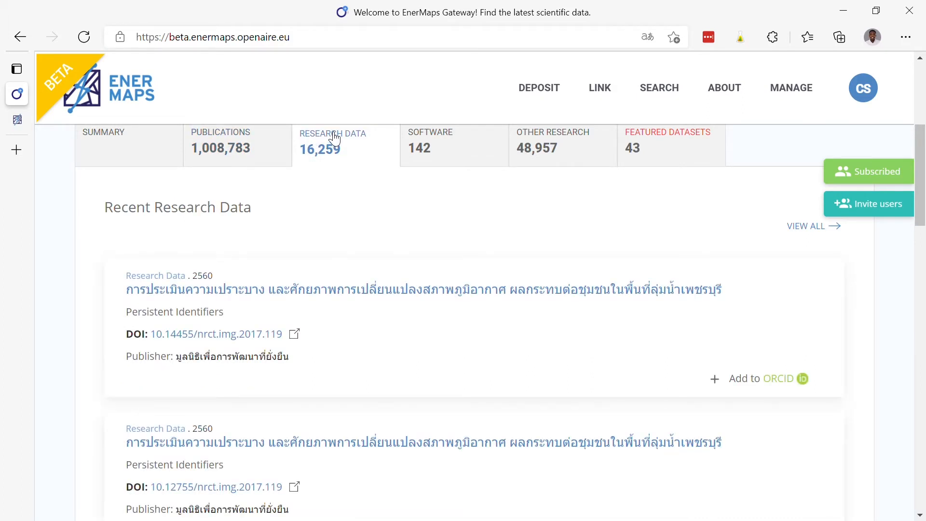
pyautogui.click(440, 140)
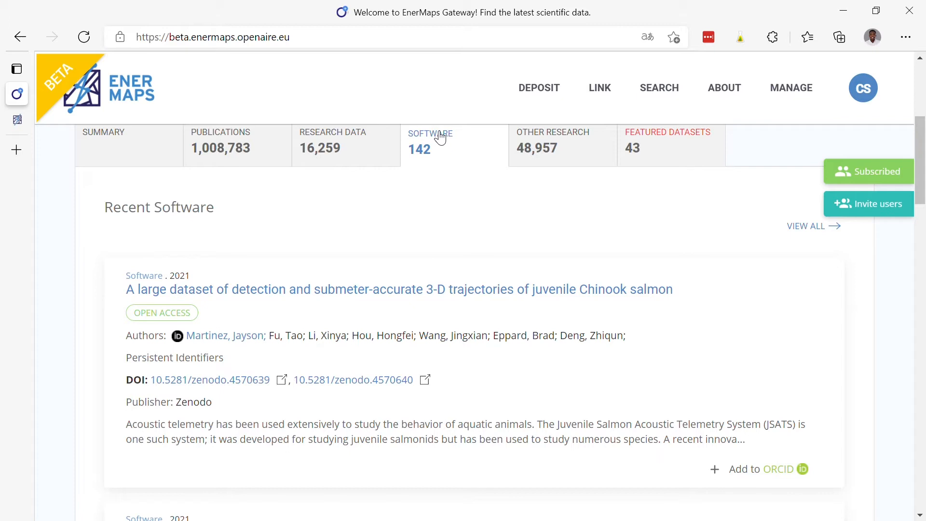
pyautogui.click(535, 144)
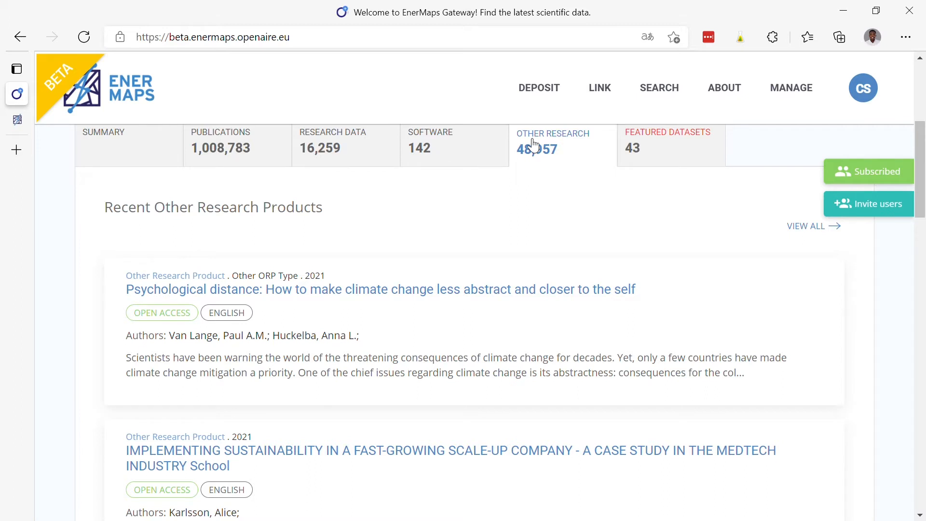
pyautogui.click(662, 151)
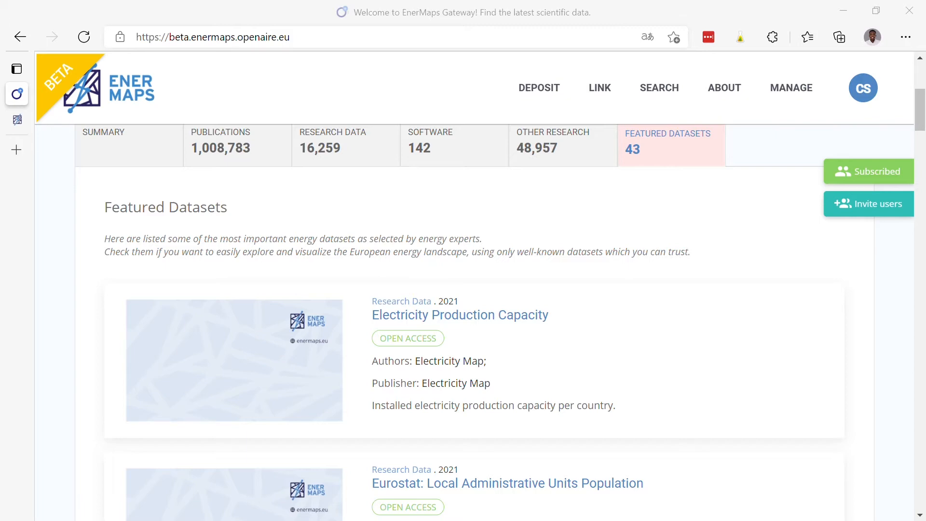
# Search the gateway's research outcomes for "heat demand"
pyautogui.scroll(5, 483, 249)
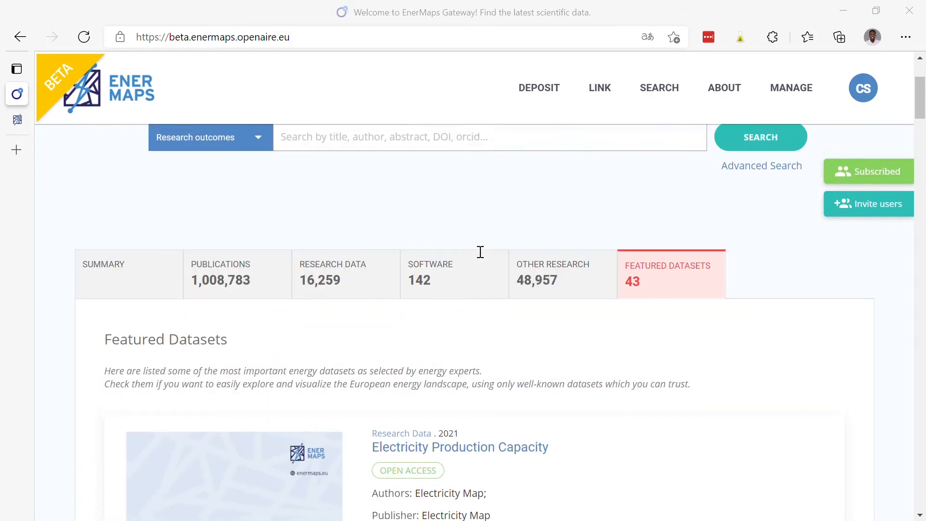
pyautogui.click(474, 227)
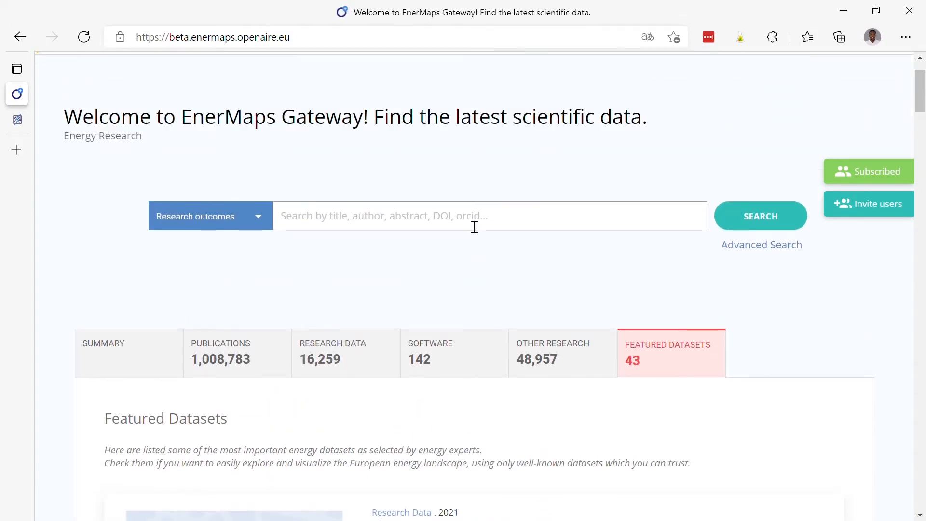
pyautogui.write('heat d')
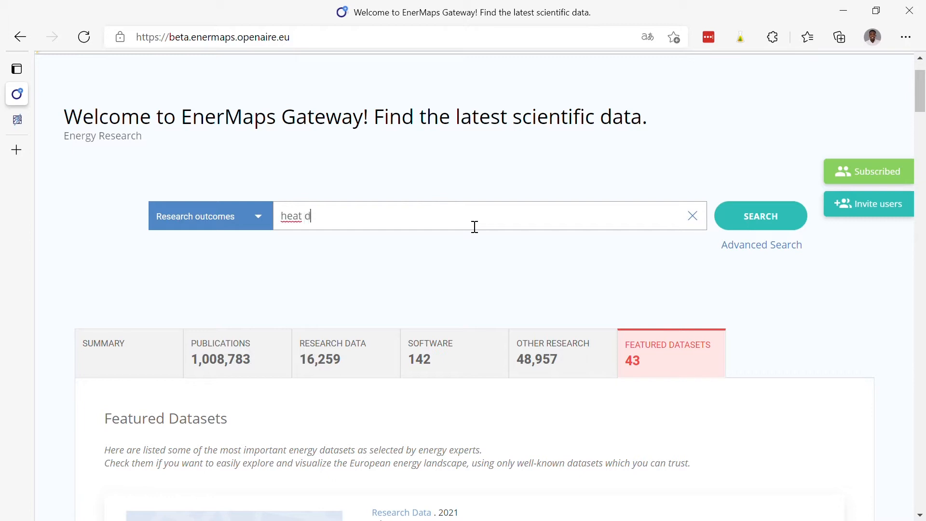
pyautogui.write('emand')
pyautogui.press('Return')
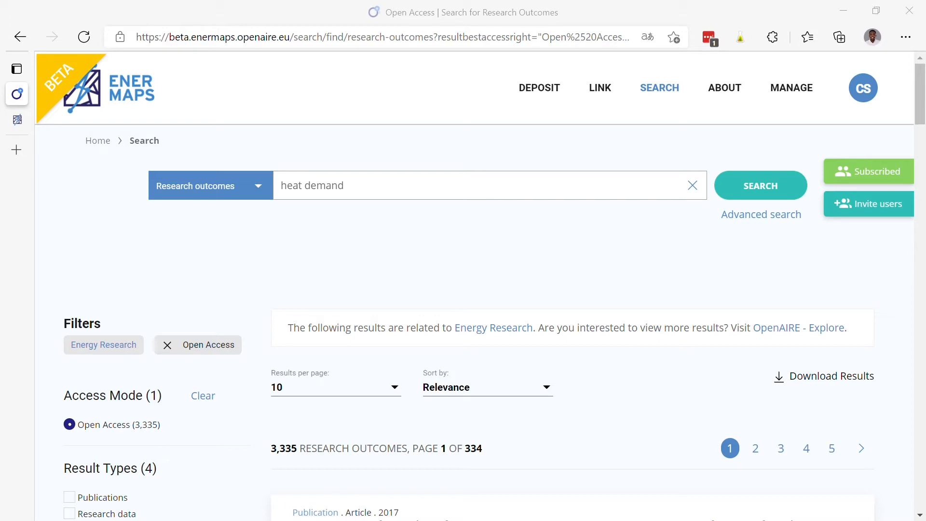
# Filter the heat demand search results to the Research data result type
pyautogui.scroll(-3, 305, 478)
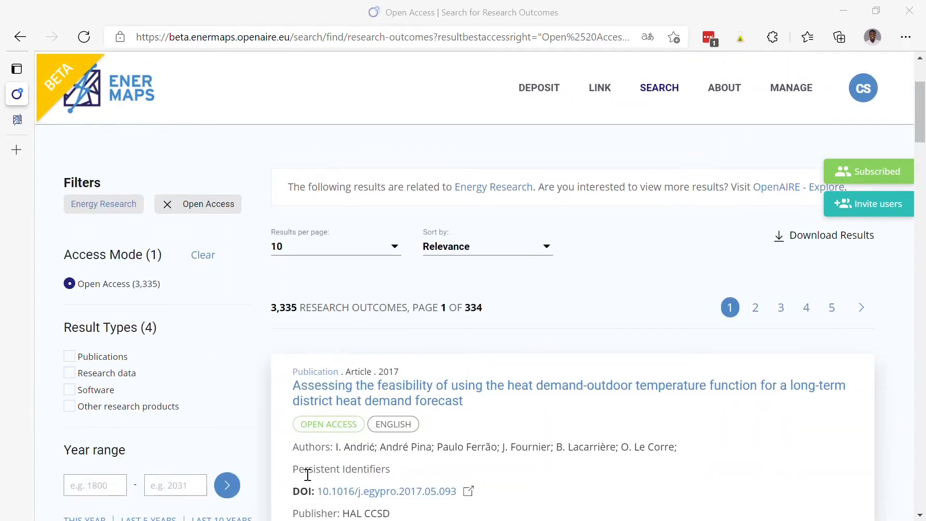
pyautogui.scroll(-1, 308, 475)
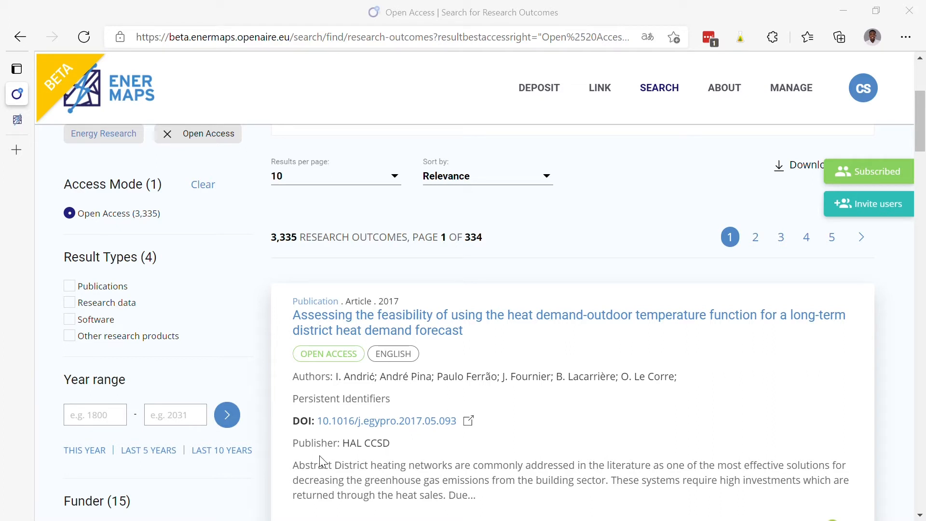
pyautogui.click(83, 306)
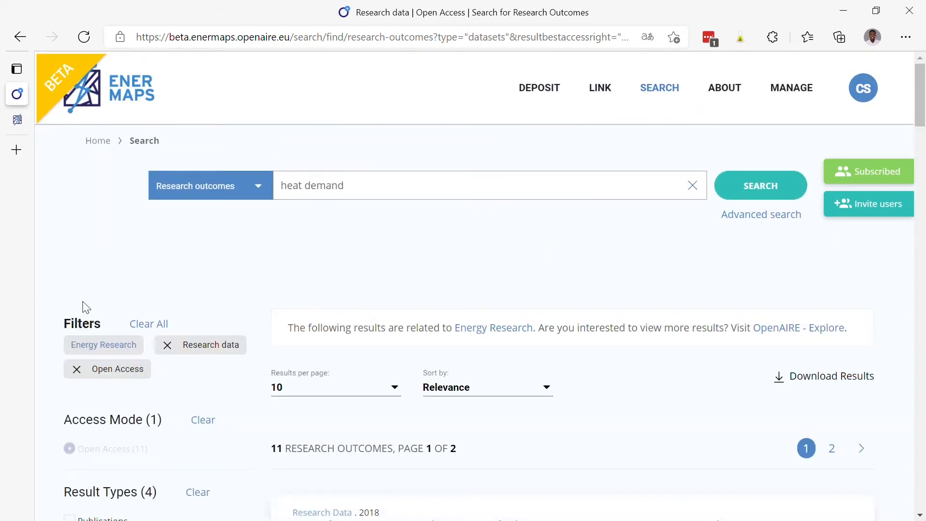
# Find the "HotMaps: Heat demand density" dataset among the filtered results and open its record
pyautogui.scroll(-3, 314, 316)
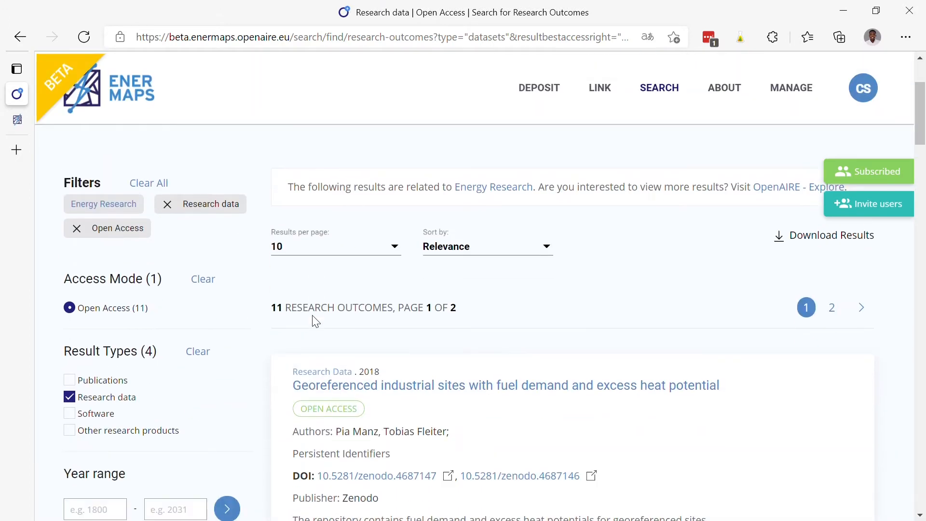
pyautogui.scroll(-10, 314, 321)
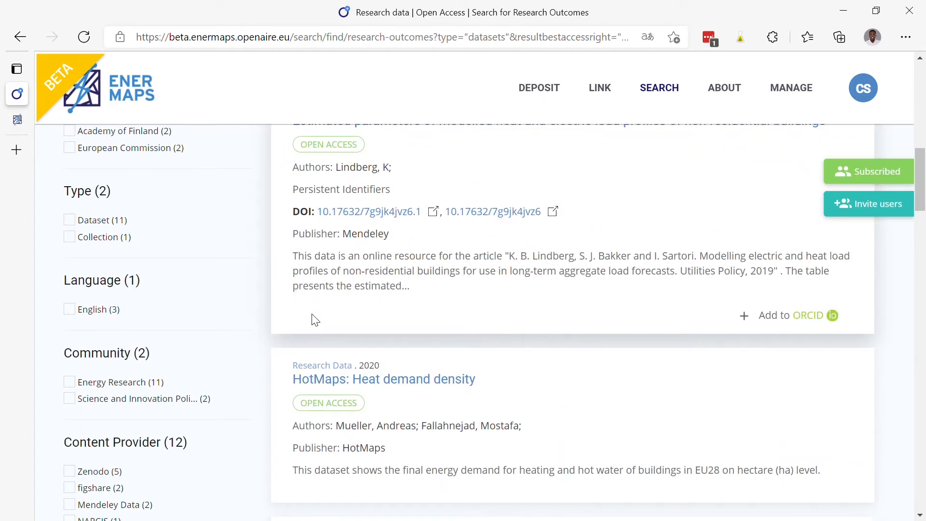
pyautogui.click(358, 383)
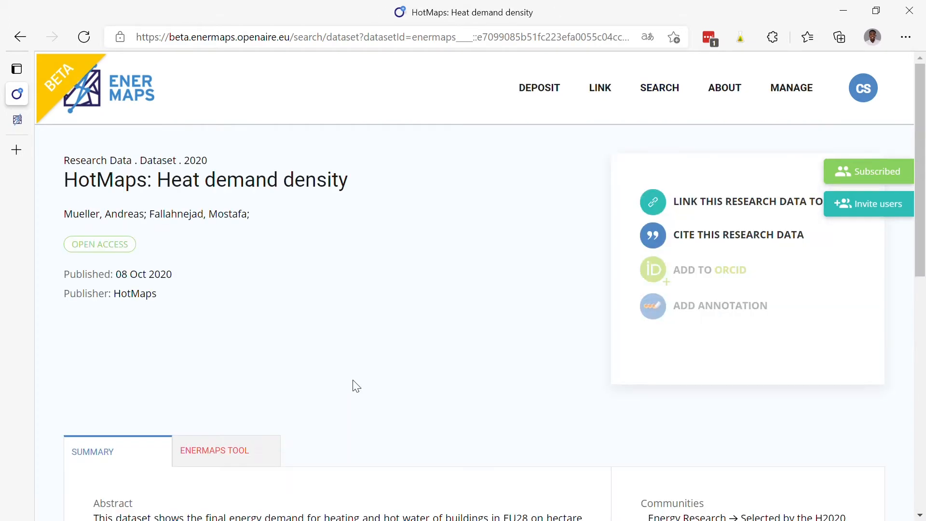
# Open the heat demand density dataset's GitLab download link and follow the Enermaps tool link in its tool section
pyautogui.scroll(-2, 356, 386)
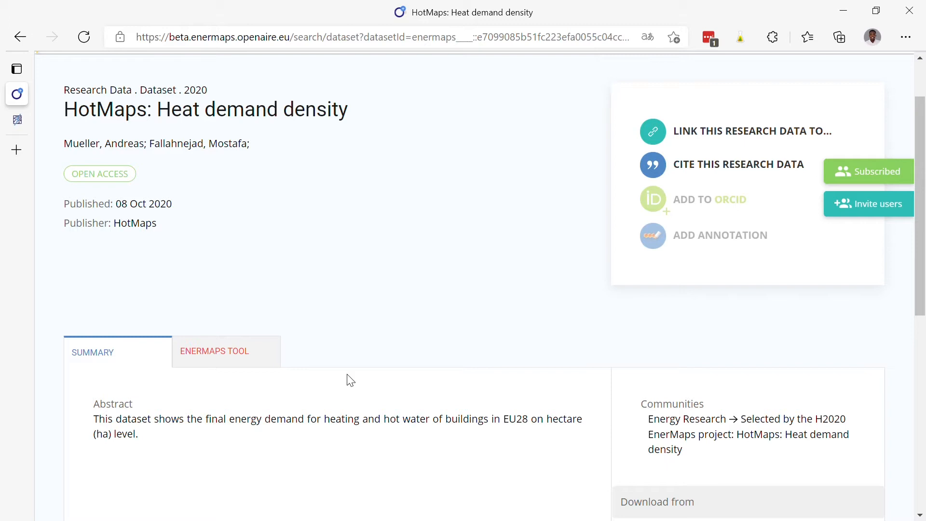
pyautogui.scroll(-4, 351, 380)
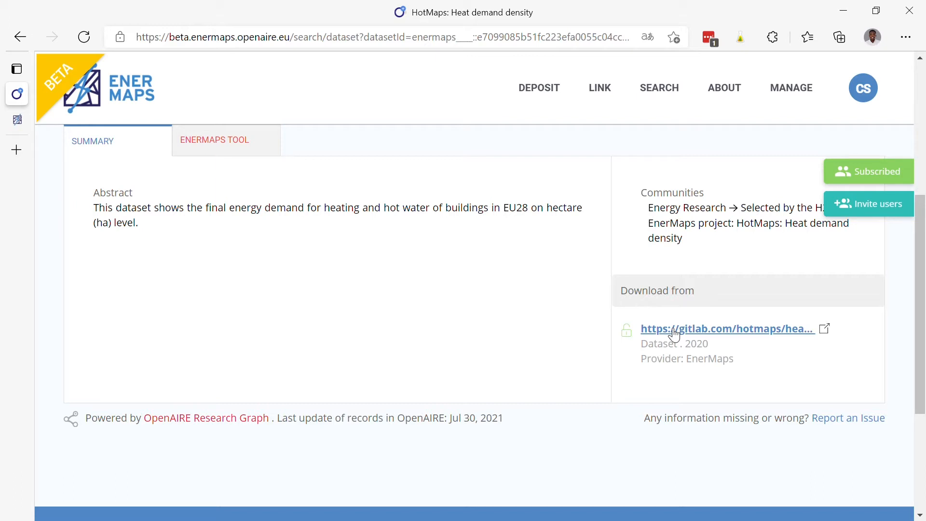
pyautogui.click(674, 330)
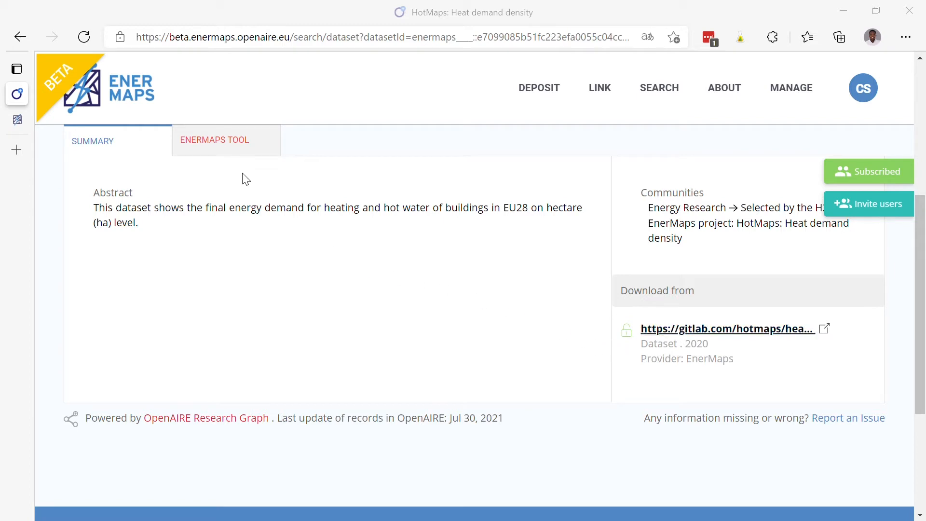
pyautogui.click(198, 143)
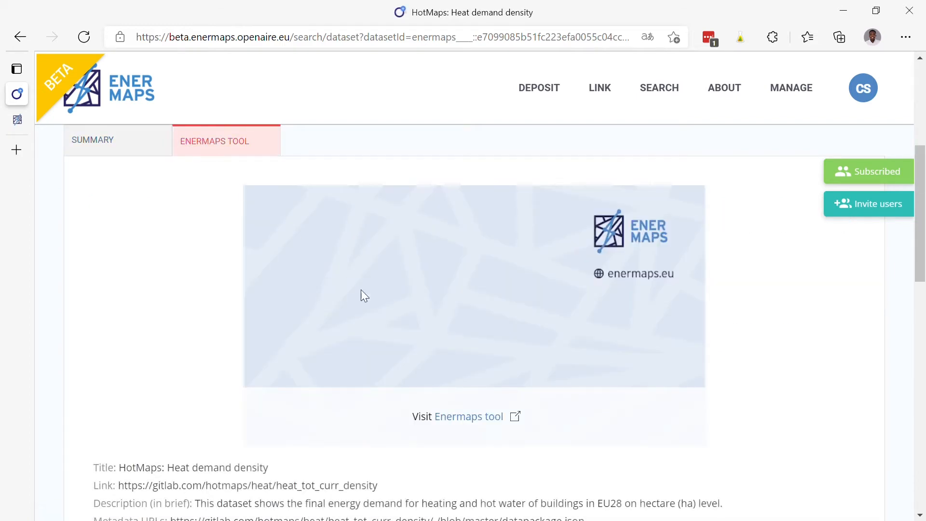
pyautogui.click(477, 422)
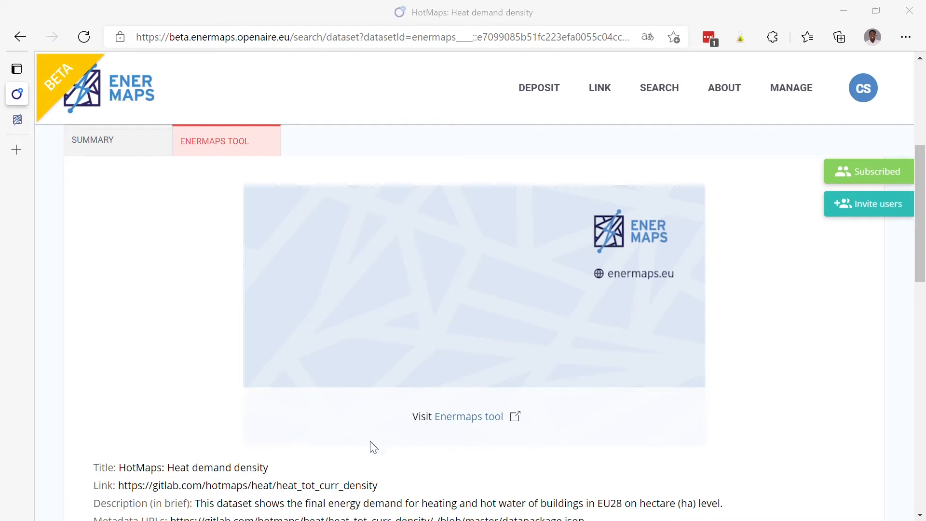
# Return to the gateway home page and open the Electricity Production Capacity map preview from the featured datasets
pyautogui.click(142, 92)
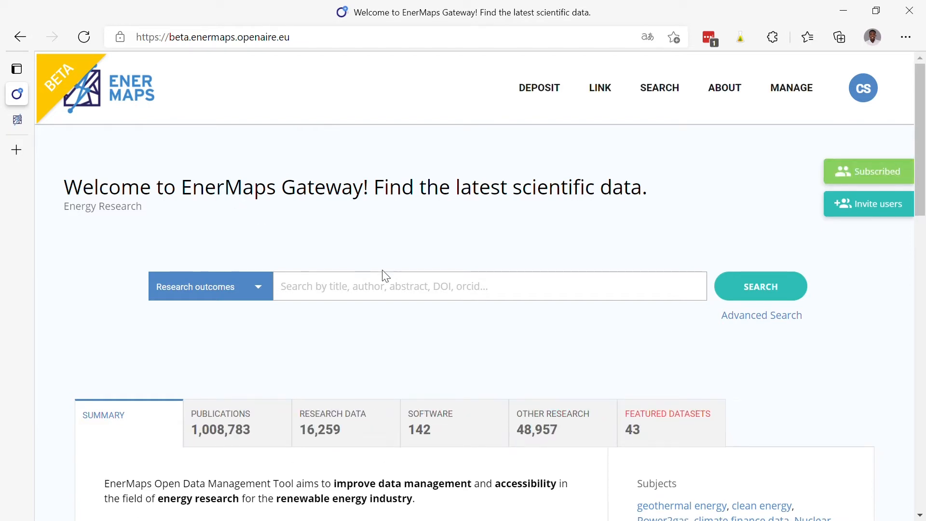
pyautogui.click(679, 435)
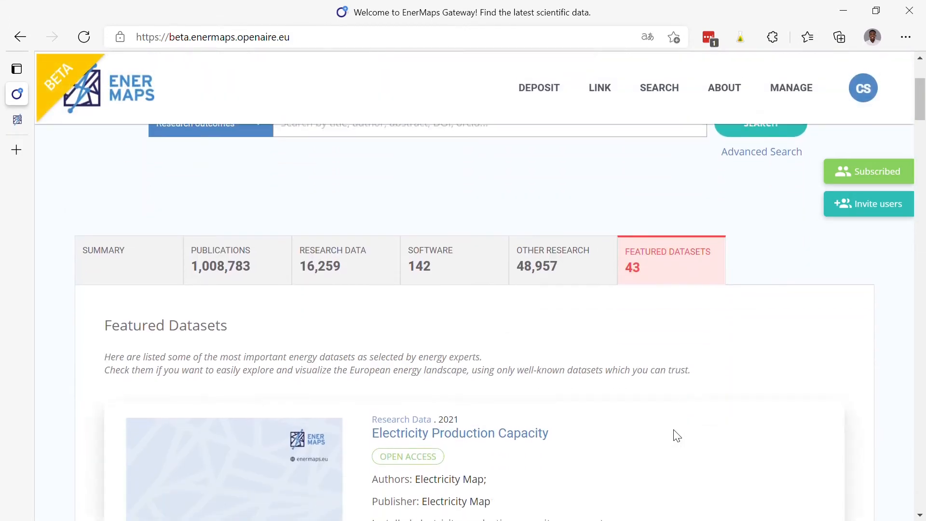
pyautogui.scroll(-1, 675, 434)
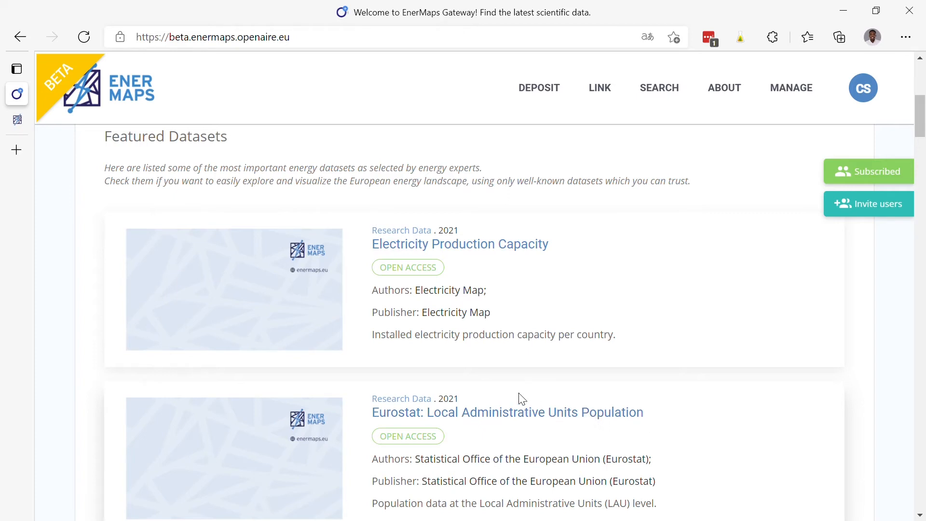
pyautogui.click(243, 333)
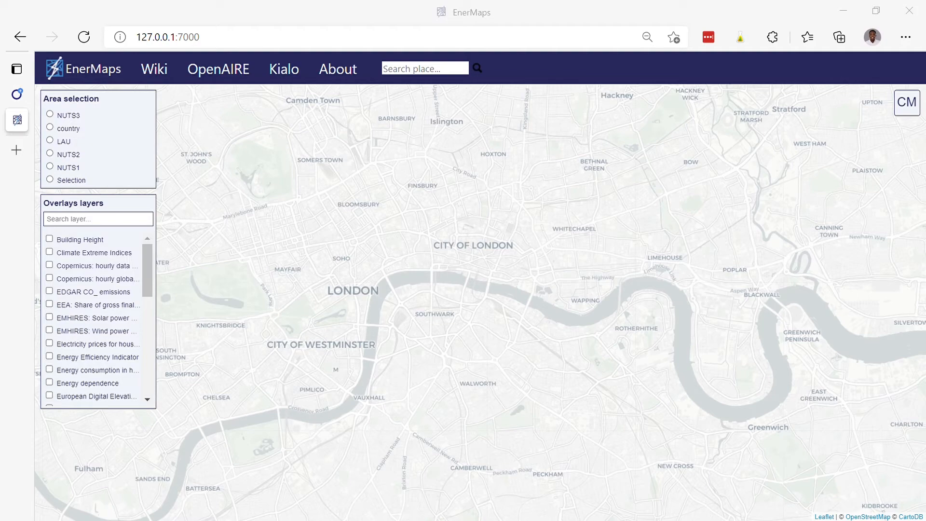
# Explore the EnerMaps map from London across Europe and focus on the area just south of Vienna
pyautogui.moveTo(438, 202); pyautogui.dragTo(290, 321)
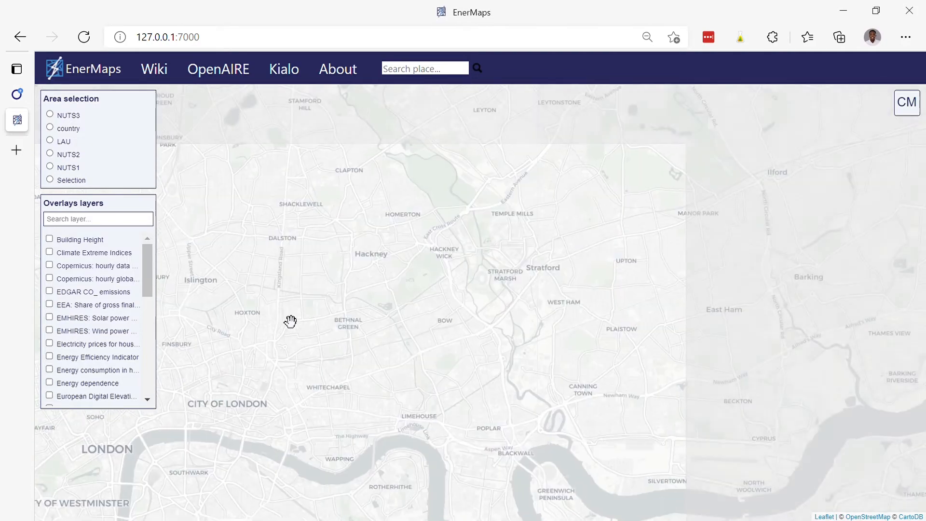
pyautogui.moveTo(481, 192)
pyautogui.mouseDown()
pyautogui.moveTo(490, 280)
pyautogui.moveTo(600, 432)
pyautogui.mouseUp()
pyautogui.moveTo(462, 235); pyautogui.dragTo(591, 457)
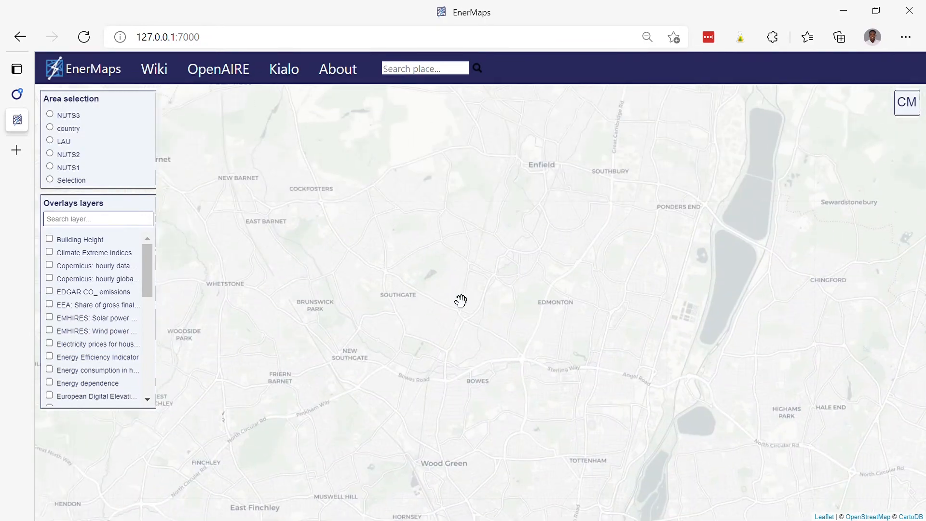
pyautogui.scroll(-4, 523, 316)
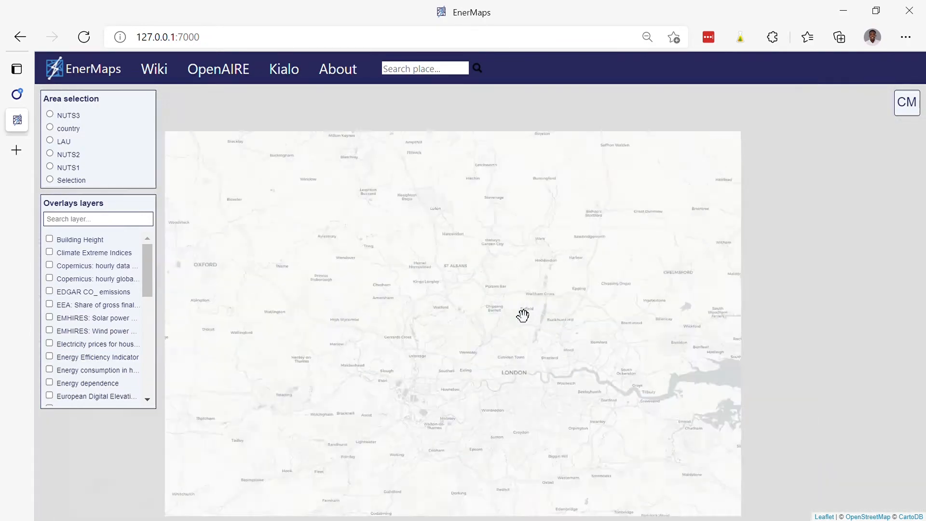
pyautogui.scroll(-5, 523, 317)
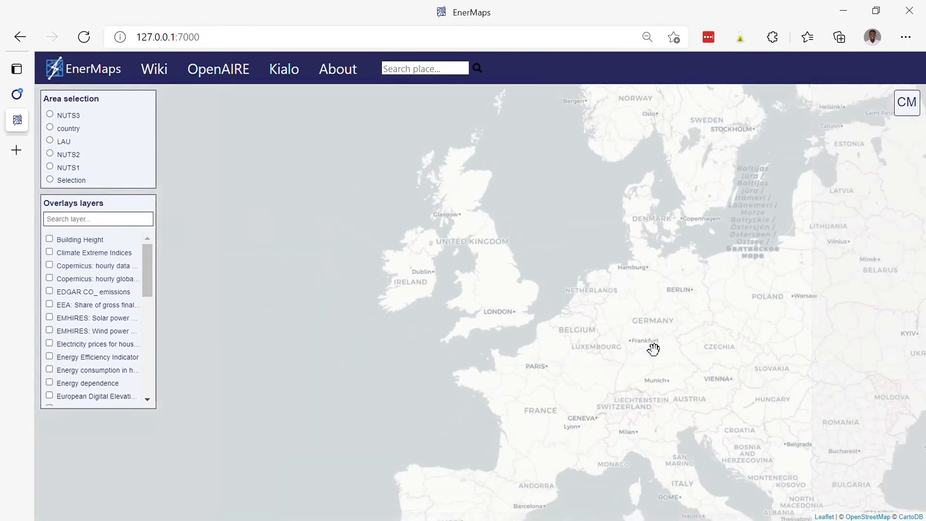
pyautogui.moveTo(706, 367); pyautogui.dragTo(657, 312)
pyautogui.moveTo(635, 372); pyautogui.dragTo(532, 366)
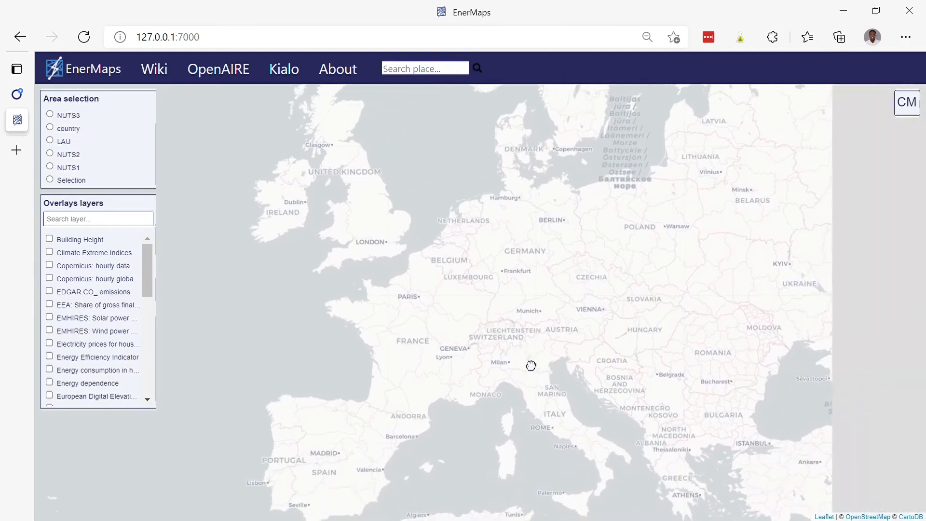
pyautogui.scroll(3, 598, 322)
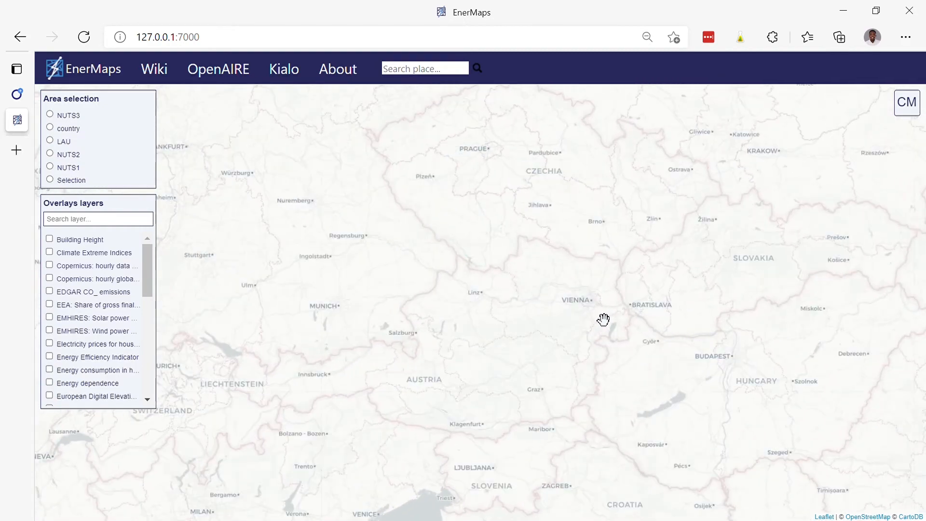
pyautogui.scroll(4, 603, 319)
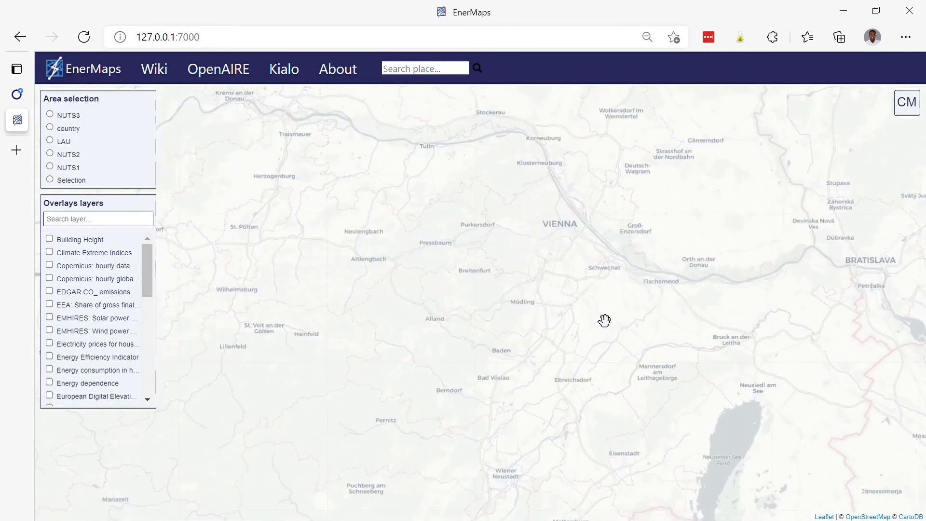
pyautogui.scroll(2, 605, 320)
pyautogui.scroll(1, 605, 320)
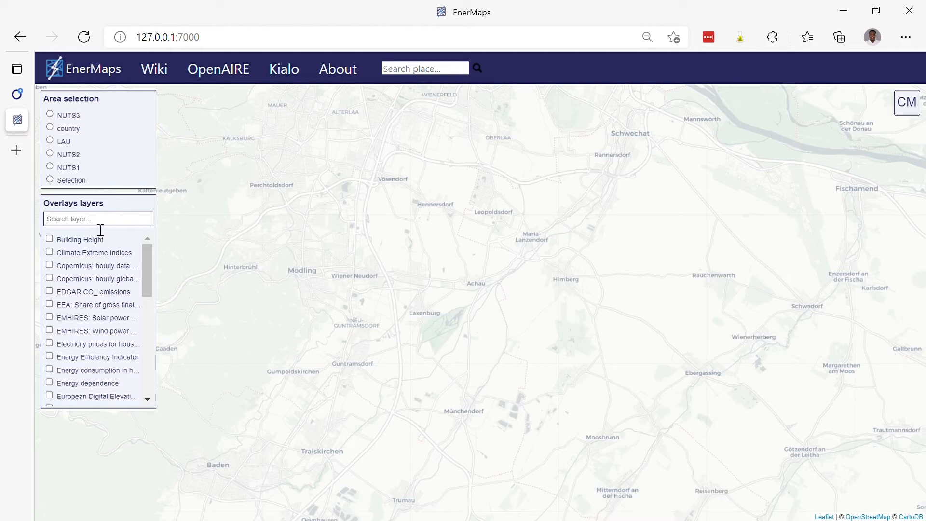
# Filter the overlay layers by "wind" and display the EMHIRES wind power layer on the map
pyautogui.write('wind')
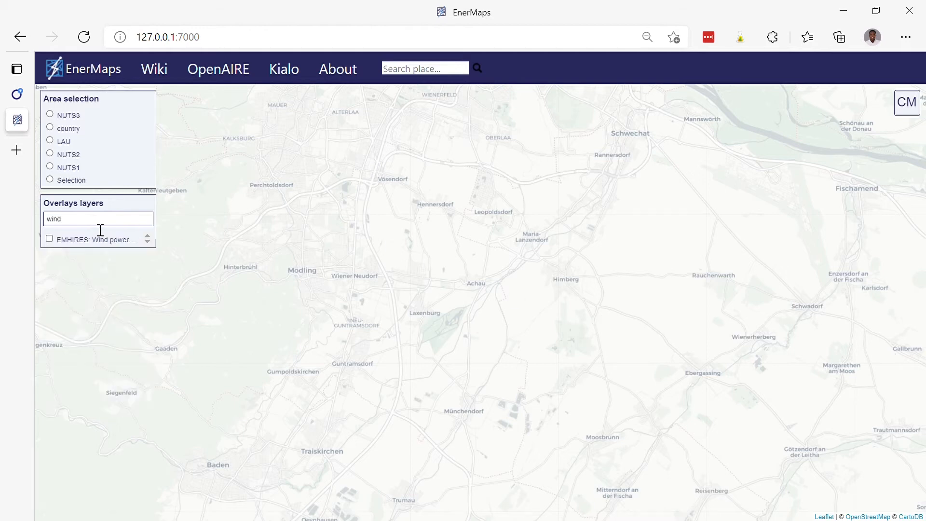
pyautogui.click(102, 243)
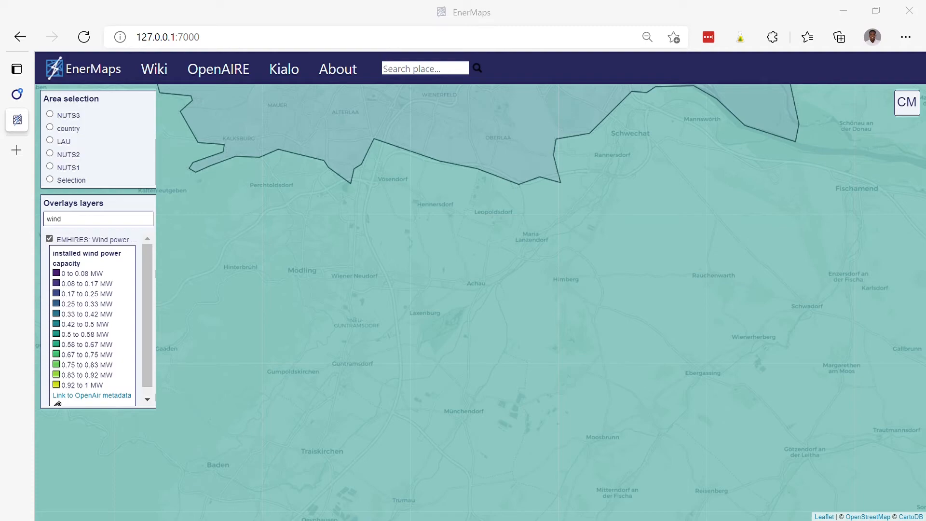
# Explore the wind power capacity layer across Europe, from the Vienna area out to the whole continent
pyautogui.scroll(-3, 249, 333)
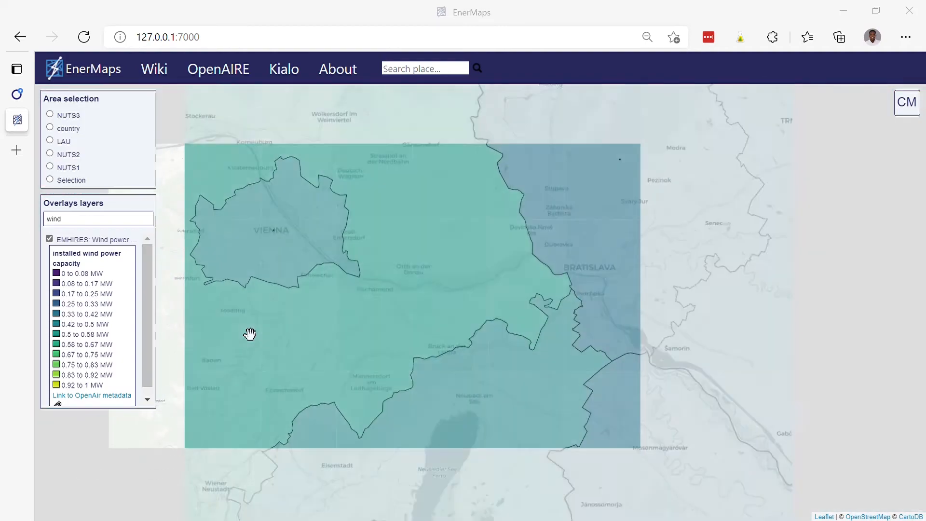
pyautogui.scroll(-3, 249, 333)
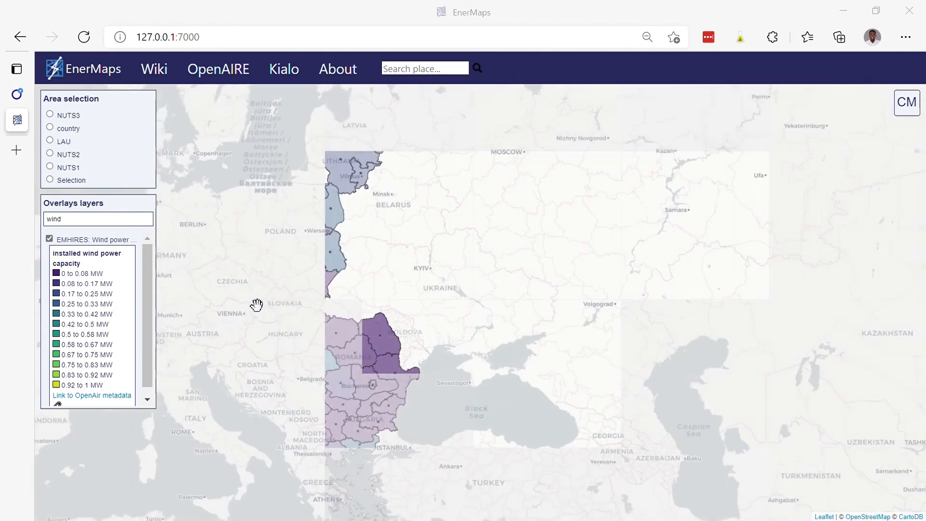
pyautogui.moveTo(256, 305); pyautogui.dragTo(492, 324)
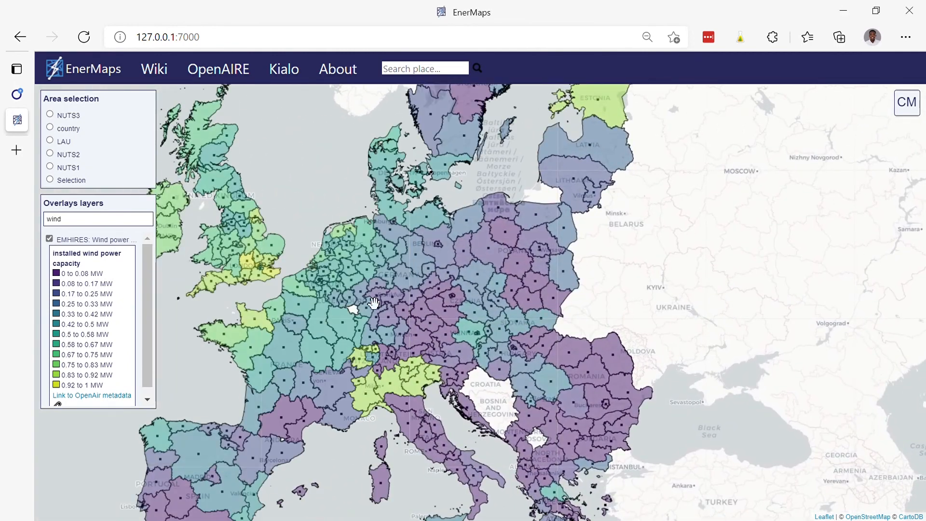
pyautogui.moveTo(375, 308); pyautogui.dragTo(484, 304)
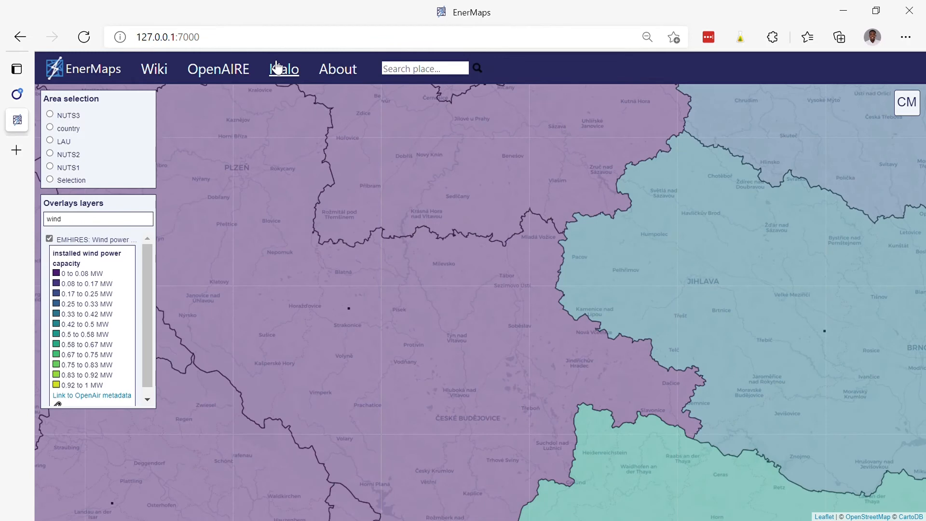
# Search for the place "lausanne" and centre the map on Lausanne, District de Lausanne, Vaud, Suisse
pyautogui.click(406, 71)
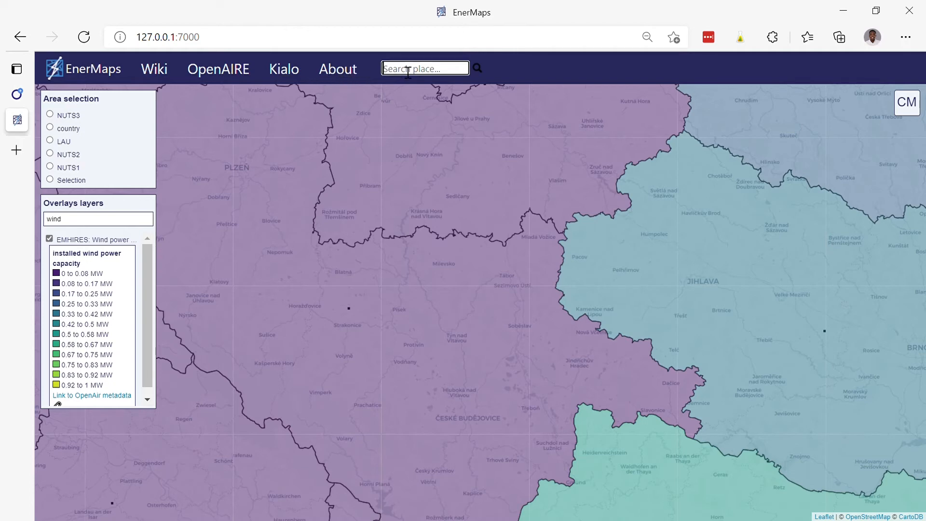
pyautogui.write('lausan')
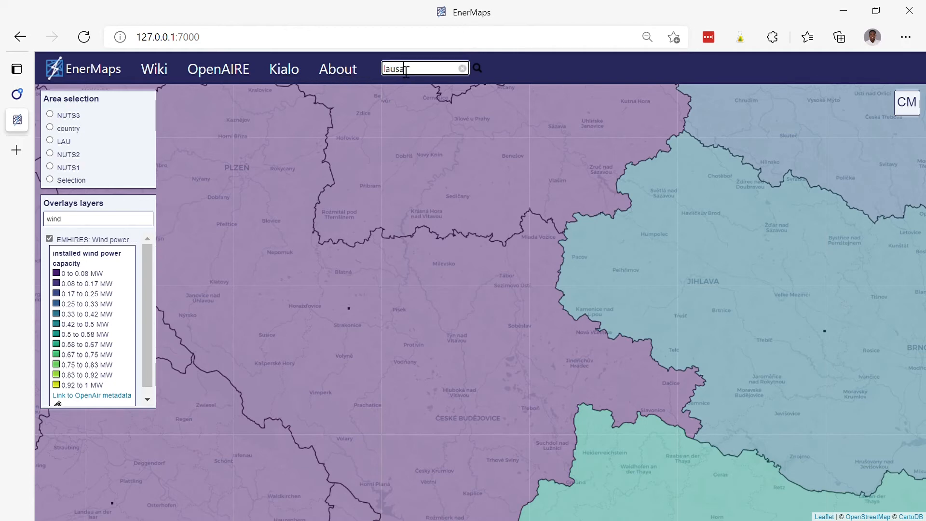
pyautogui.write('ne')
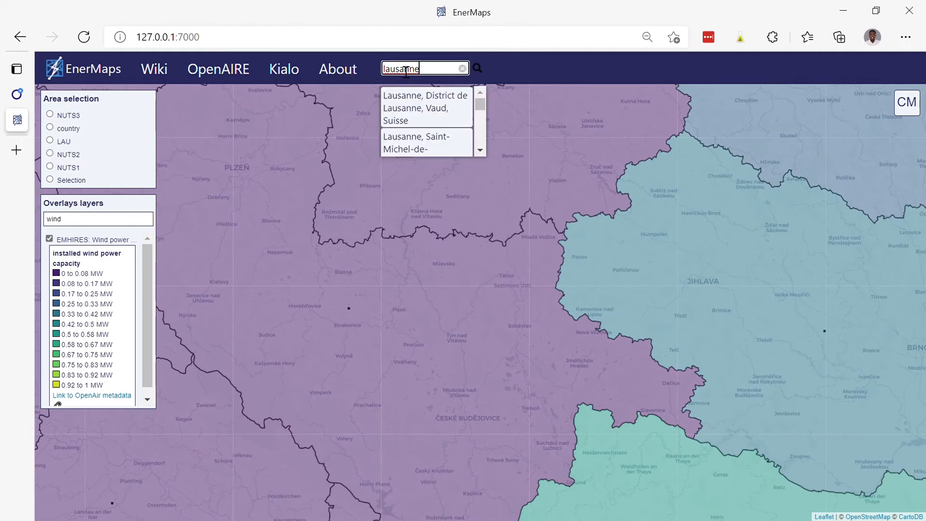
pyautogui.click(426, 115)
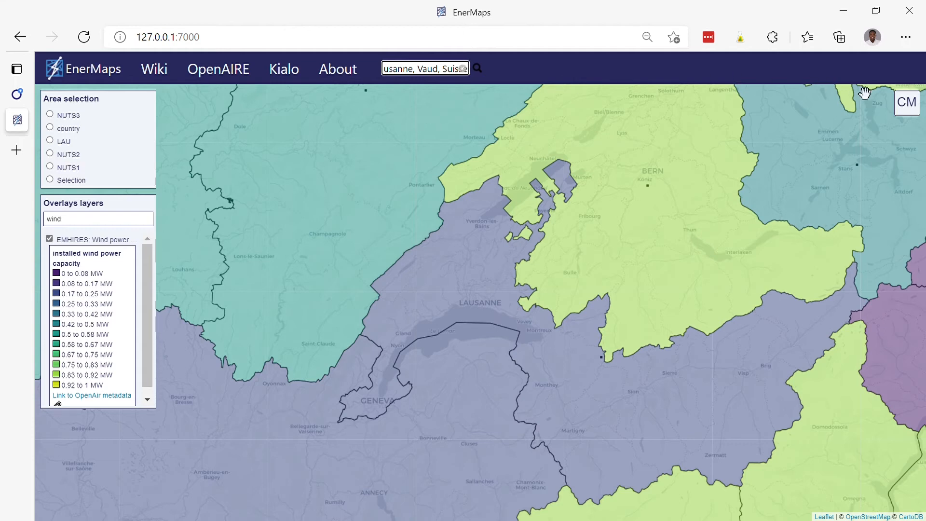
# Open the calculation modules and hide the EMHIRES wind power layer
pyautogui.click(913, 109)
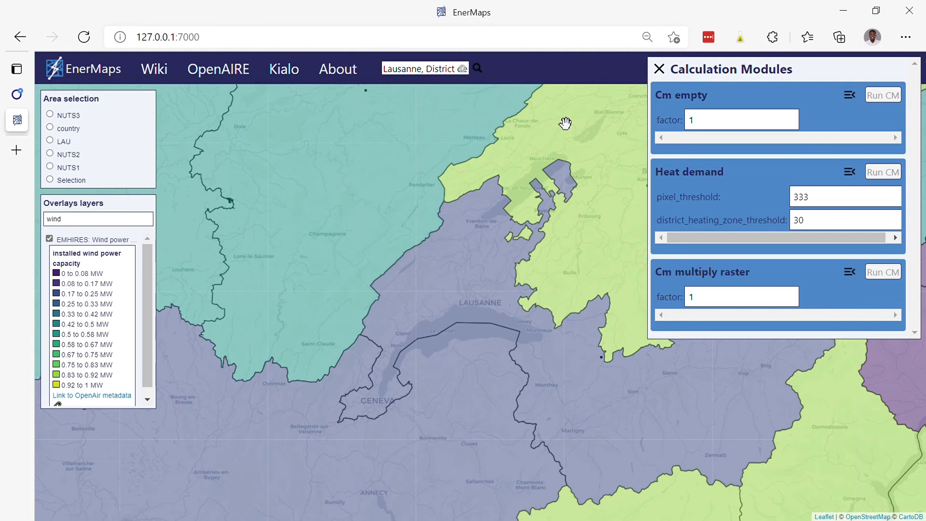
pyautogui.click(102, 239)
# Draw a custom four-sided selection area around Lausanne, including part of the lake shore
pyautogui.click(51, 180)
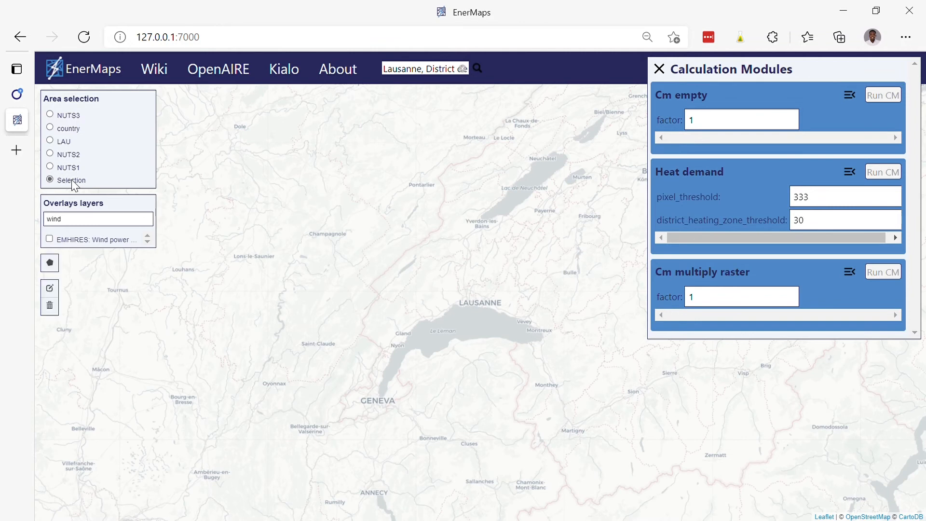
pyautogui.click(51, 262)
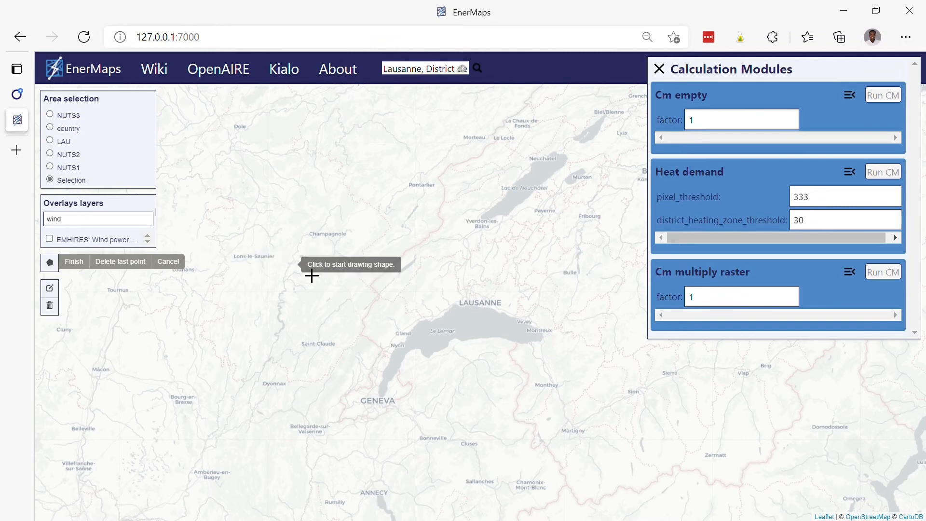
pyautogui.click(441, 312)
pyautogui.click(450, 270)
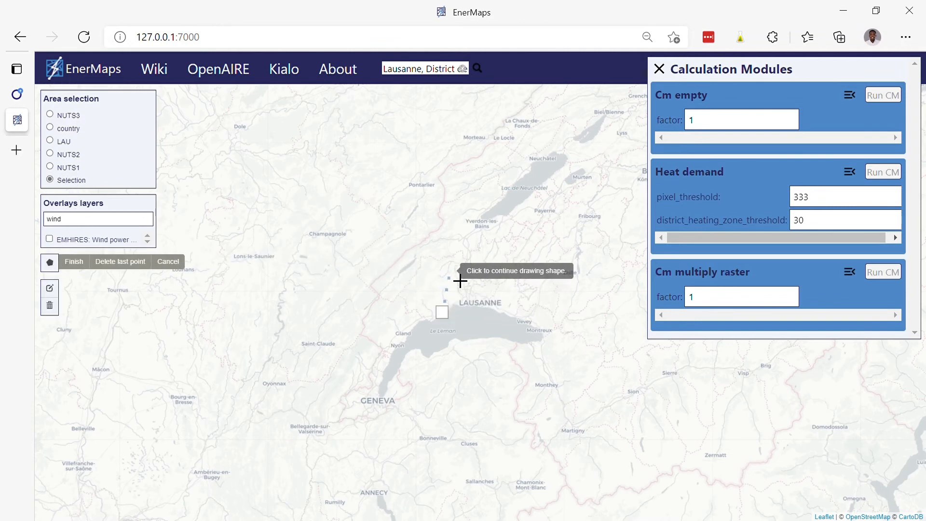
pyautogui.click(531, 285)
pyautogui.click(518, 334)
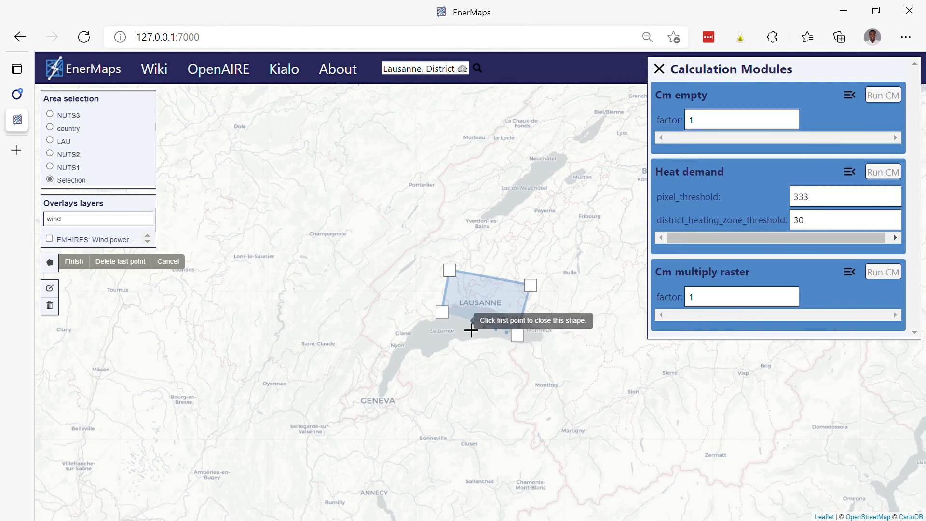
pyautogui.click(442, 312)
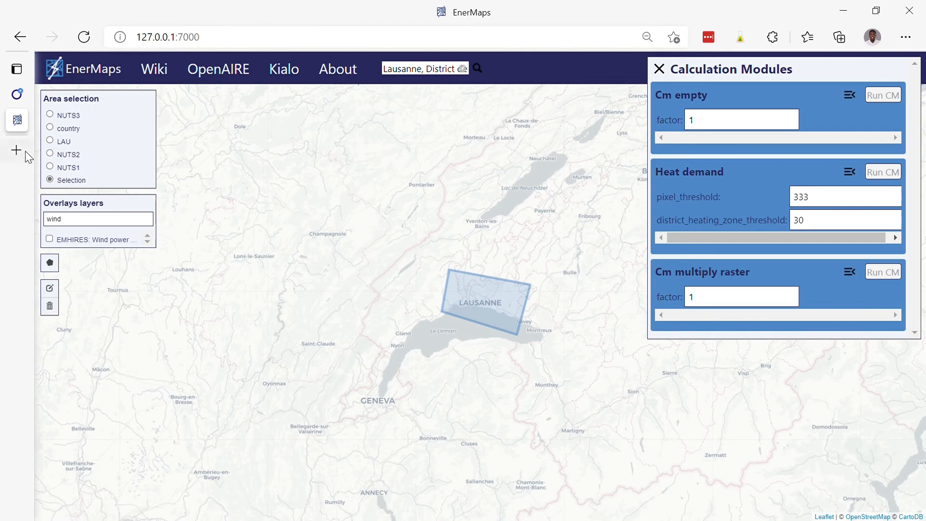
# Switch the area selection to LAU and select the Lausanne municipality on the map
pyautogui.moveTo(70, 156)
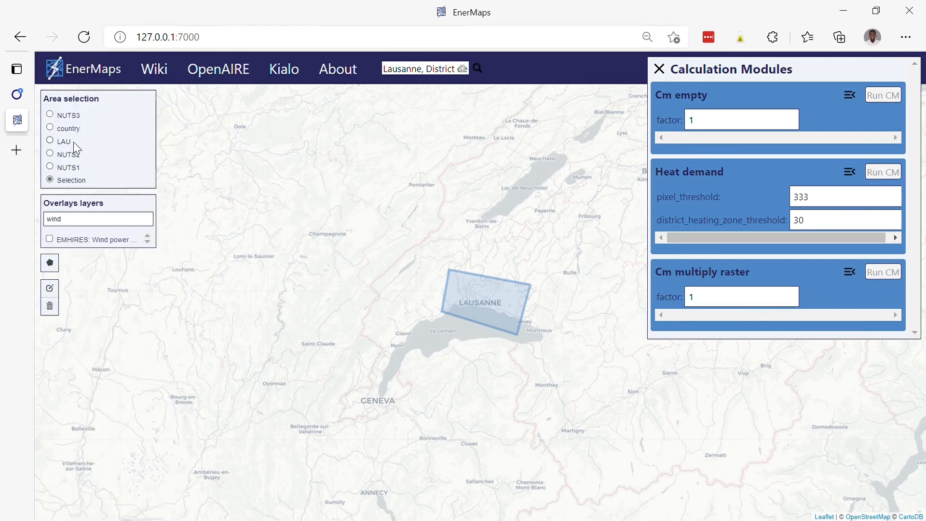
pyautogui.click(68, 144)
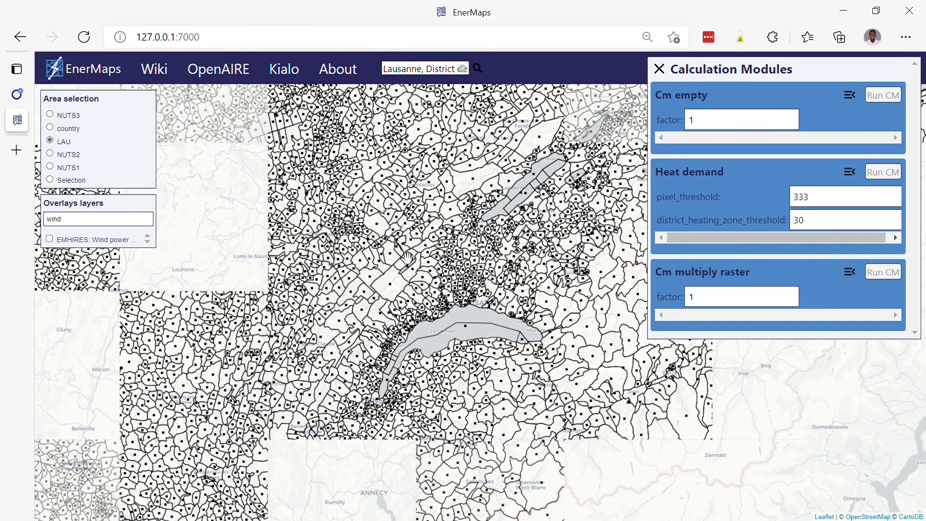
pyautogui.scroll(4, 489, 314)
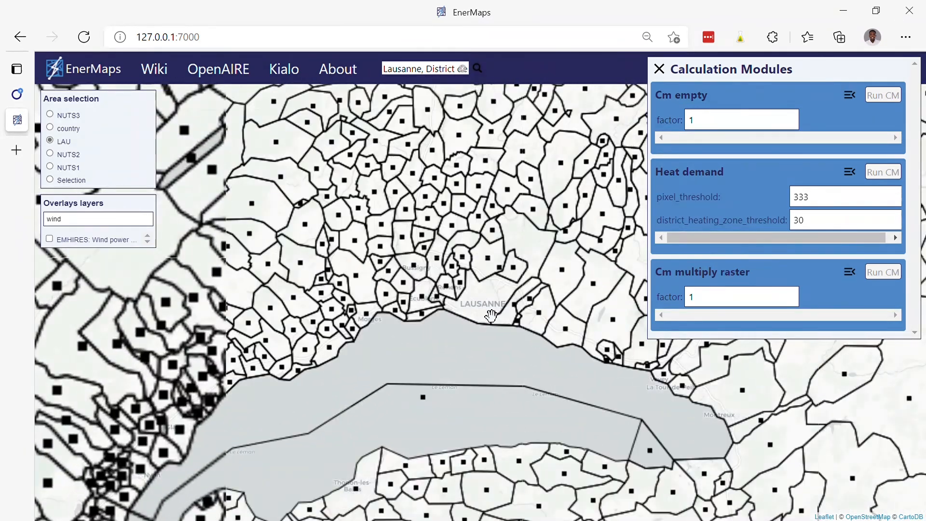
pyautogui.scroll(1, 490, 316)
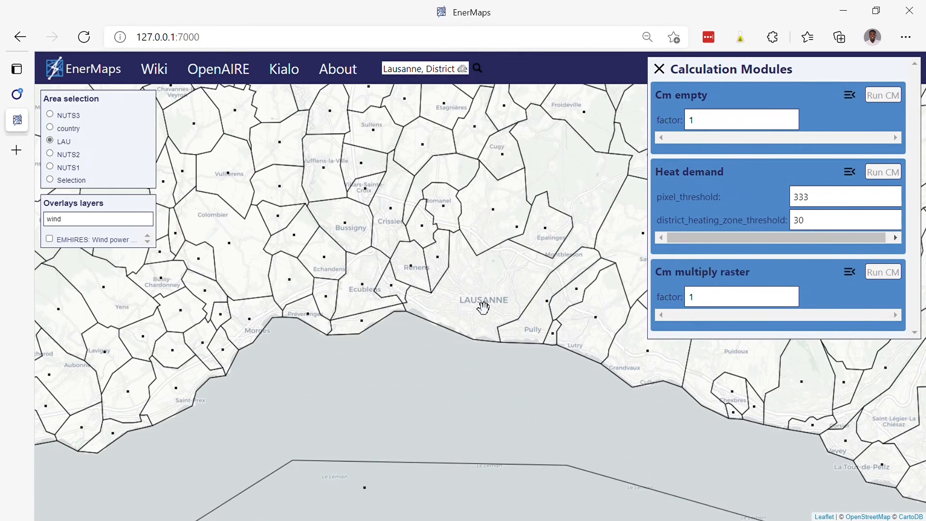
pyautogui.click(483, 307)
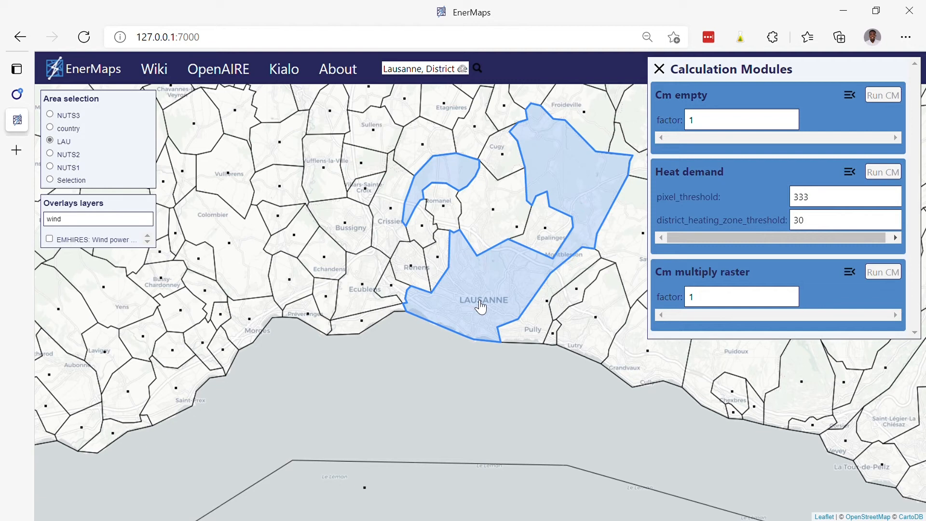
# Filter the overlay layers by "heat" and display the HotMaps heat demand density layer
pyautogui.click(102, 222)
pyautogui.hotkey('ctrl', 'a')
pyautogui.write('hea')
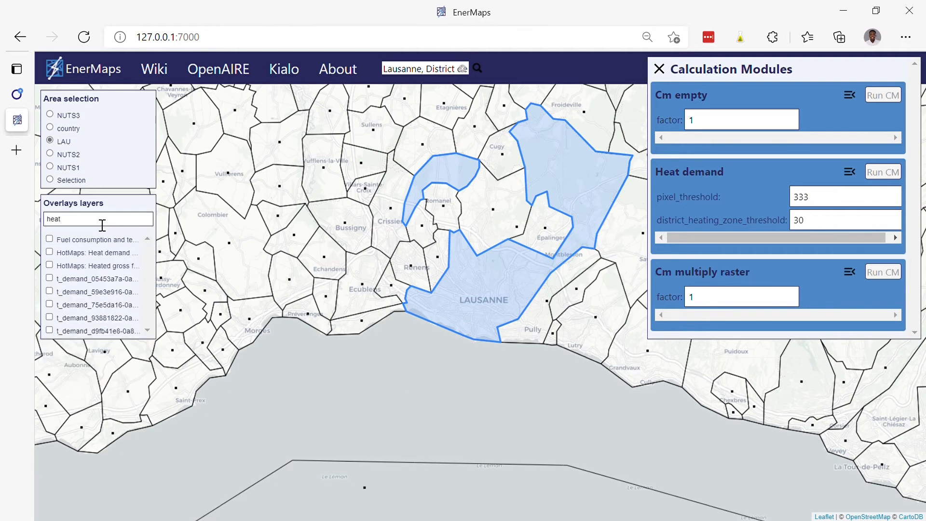
pyautogui.click(98, 253)
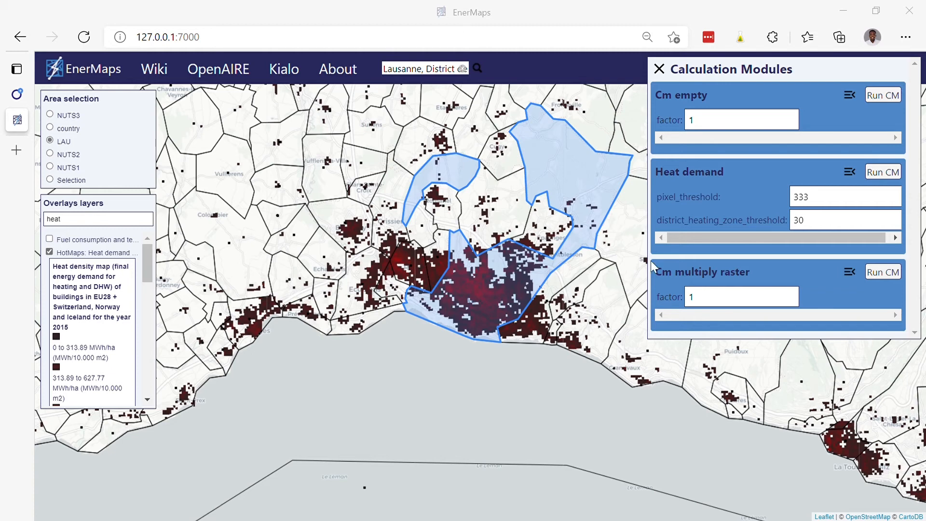
# Set the Heat demand module's pixel threshold to 500, run it for Lausanne and review the results
pyautogui.click(830, 202)
pyautogui.doubleClick(830, 202)
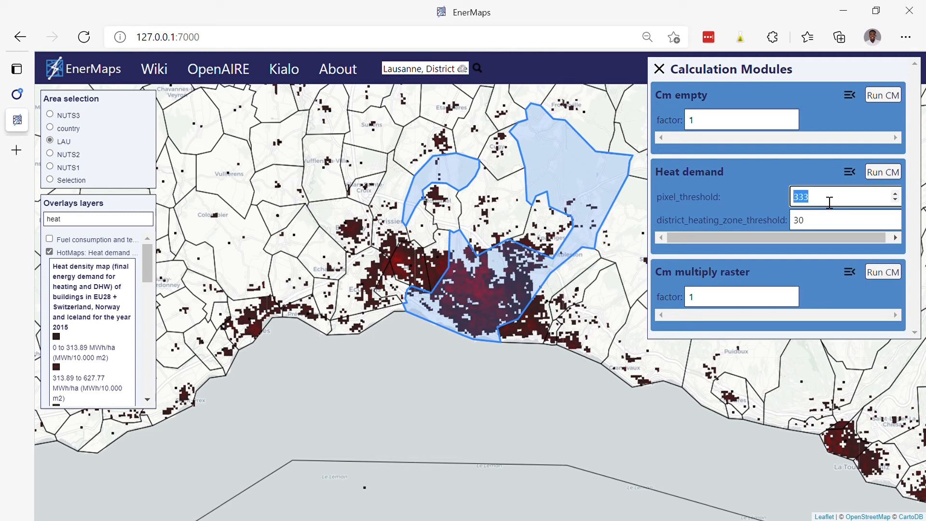
pyautogui.write('500')
pyautogui.click(893, 175)
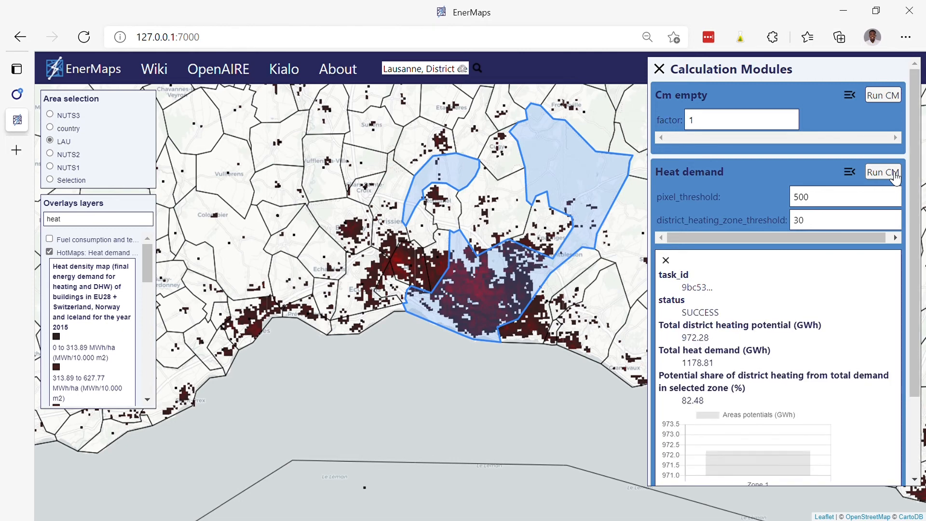
pyautogui.scroll(-2, 863, 275)
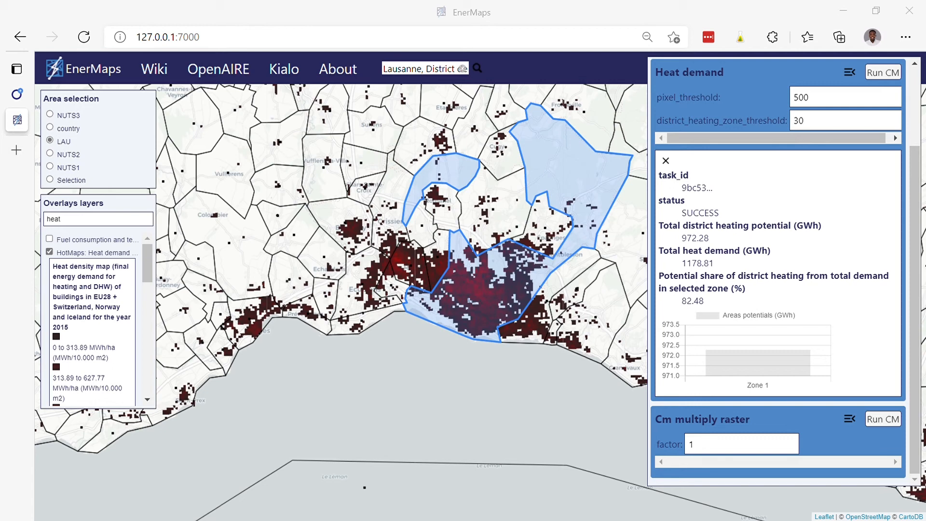
pyautogui.moveTo(763, 359)
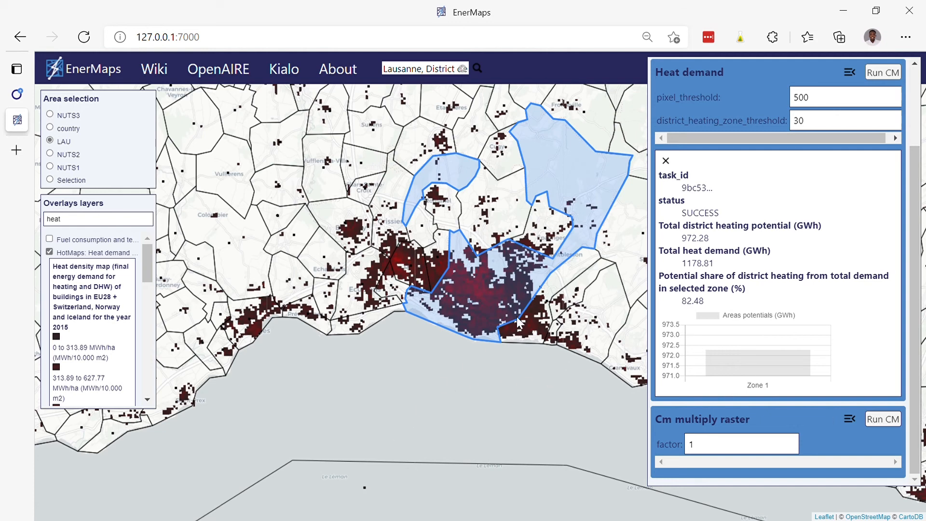
# Select the Geneva region at NUTS3 level and run the Heat demand module on it
pyautogui.moveTo(239, 413); pyautogui.dragTo(434, 264)
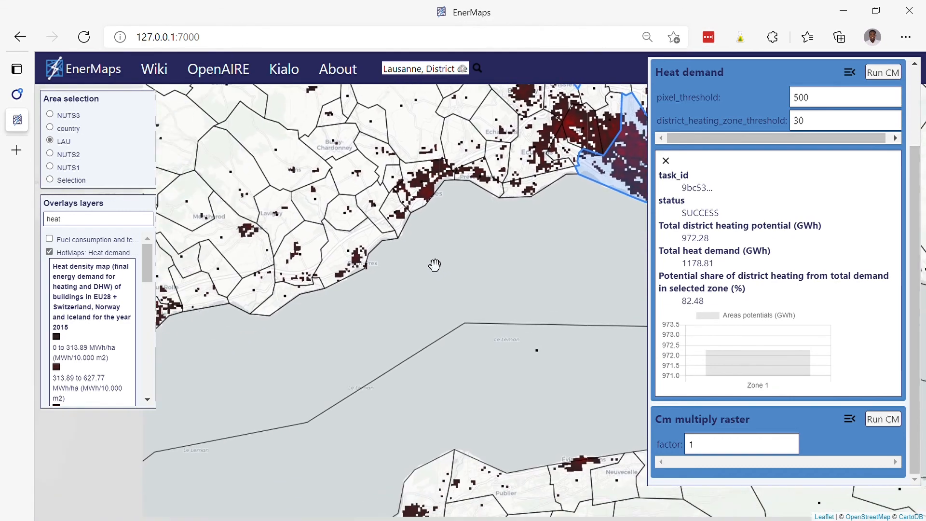
pyautogui.moveTo(234, 386); pyautogui.dragTo(578, 112)
pyautogui.moveTo(290, 332); pyautogui.dragTo(423, 132)
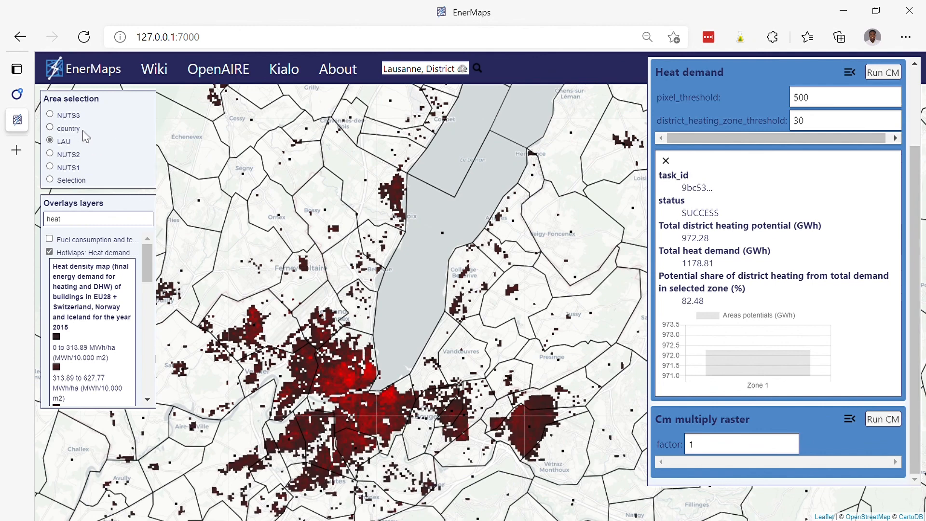
pyautogui.click(70, 115)
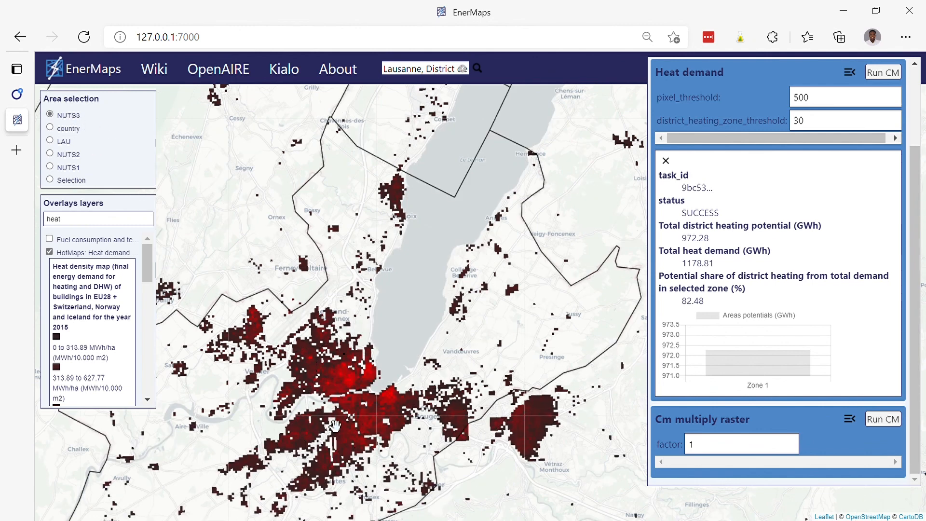
pyautogui.scroll(-1, 378, 357)
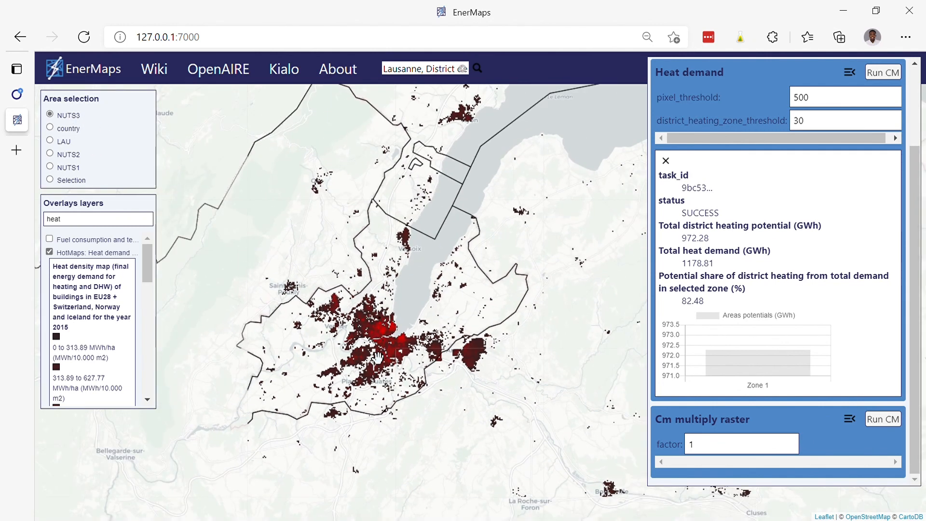
pyautogui.click(377, 357)
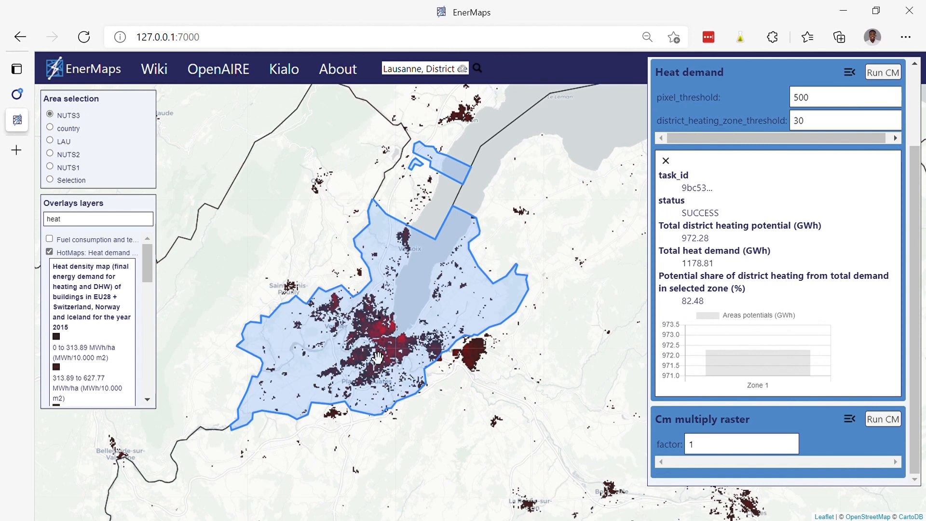
pyautogui.click(878, 76)
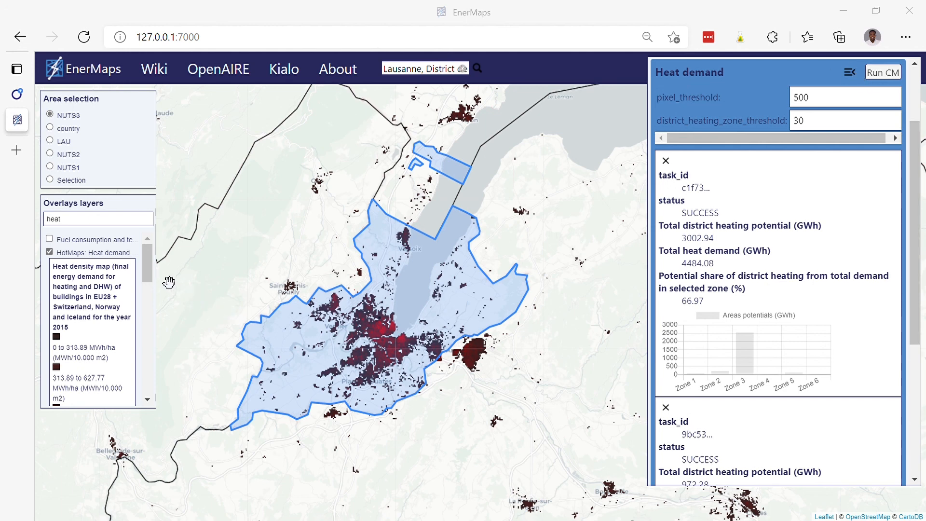
# Open the OpenAIRE metadata page of the HotMaps heat demand layer and review its abstract and download source
pyautogui.moveTo(144, 271); pyautogui.dragTo(147, 383)
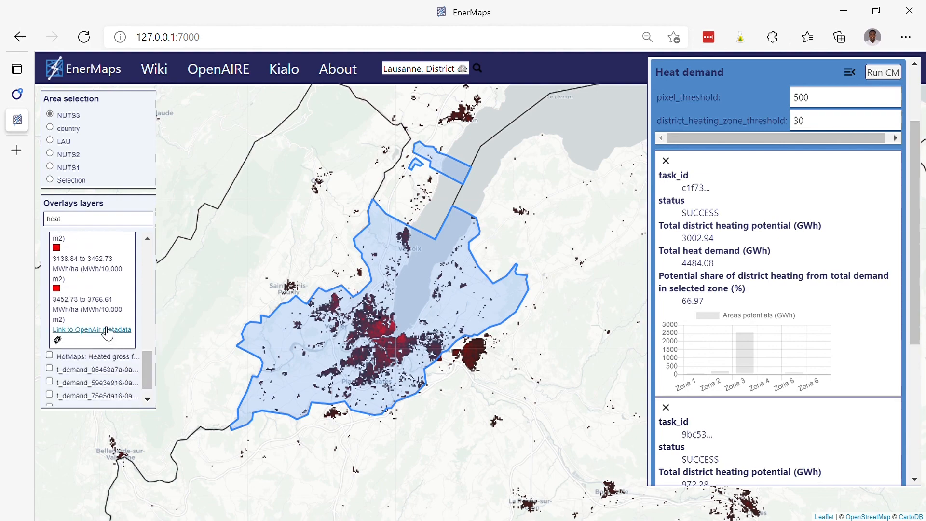
pyautogui.click(103, 330)
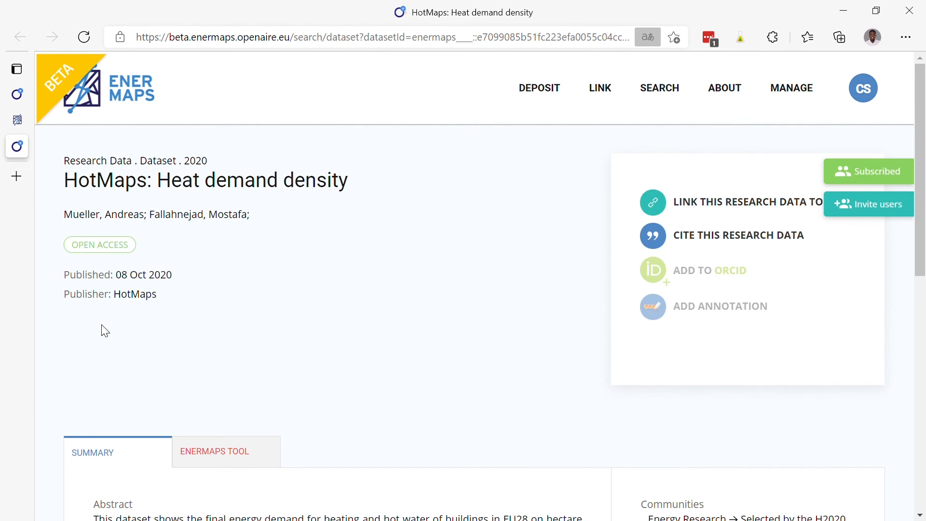
pyautogui.scroll(-2, 187, 395)
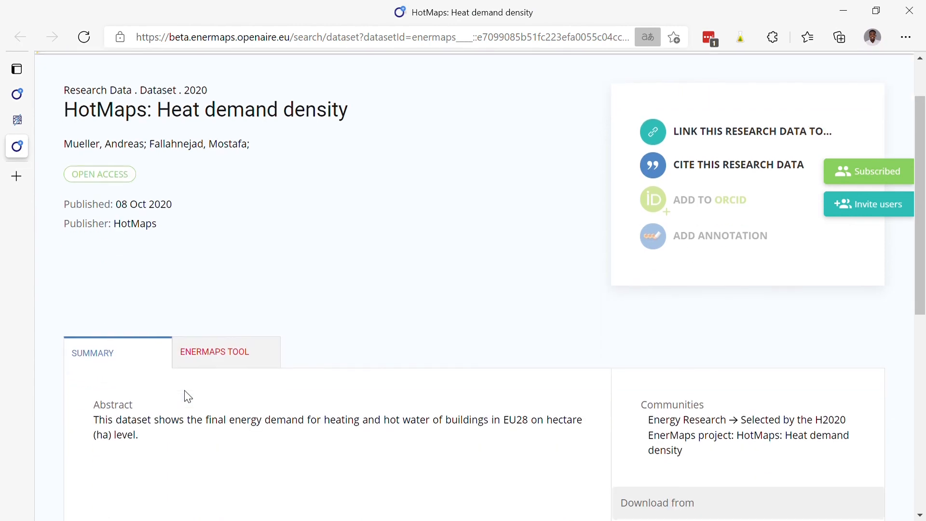
pyautogui.scroll(-2, 187, 396)
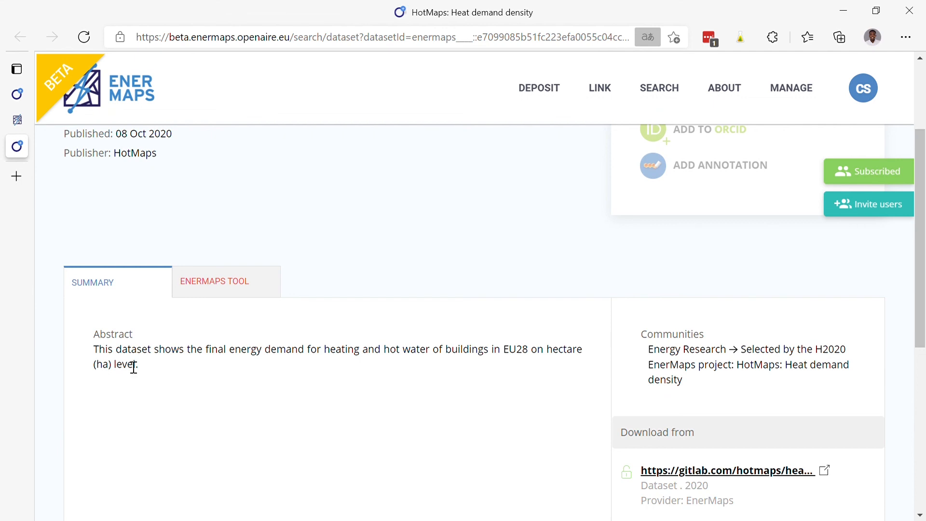
pyautogui.scroll(-4, 129, 368)
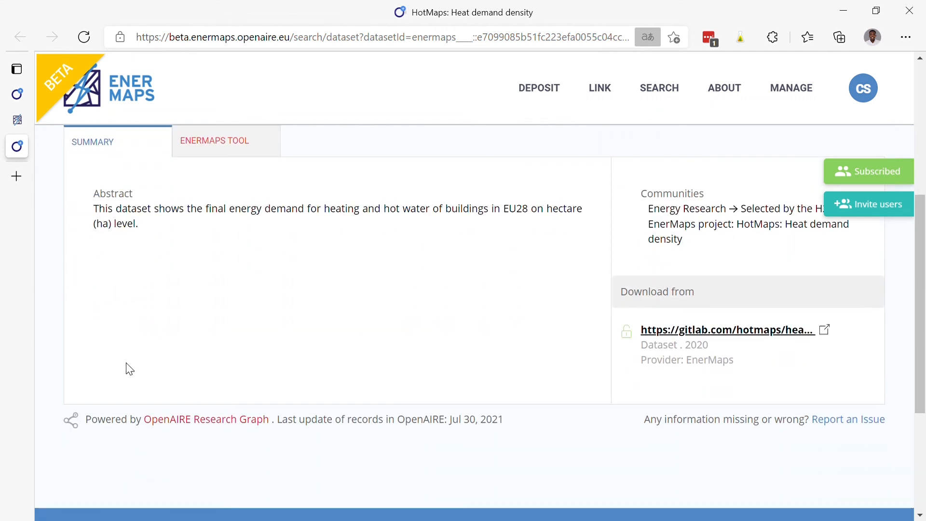